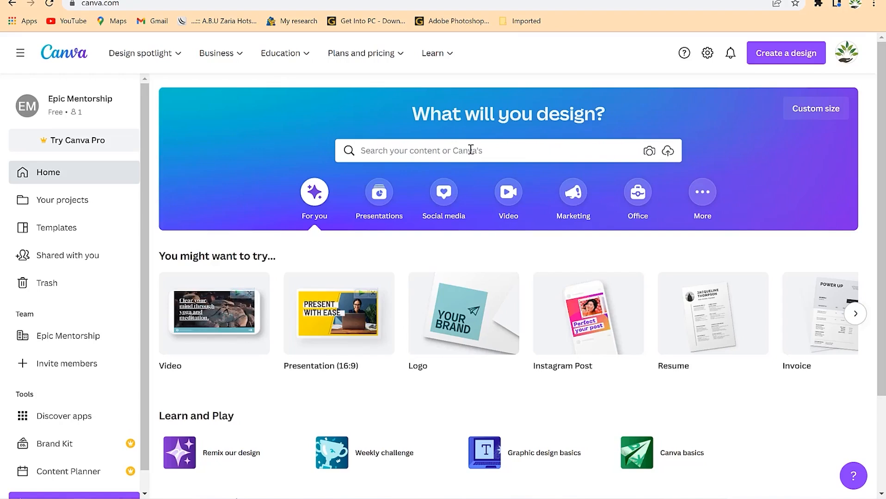
Step: Search the templates for photobook and show the results for the Photo Book (25 × 20 cm) format
{"action": "left_click", "coordinate": [468, 154]}
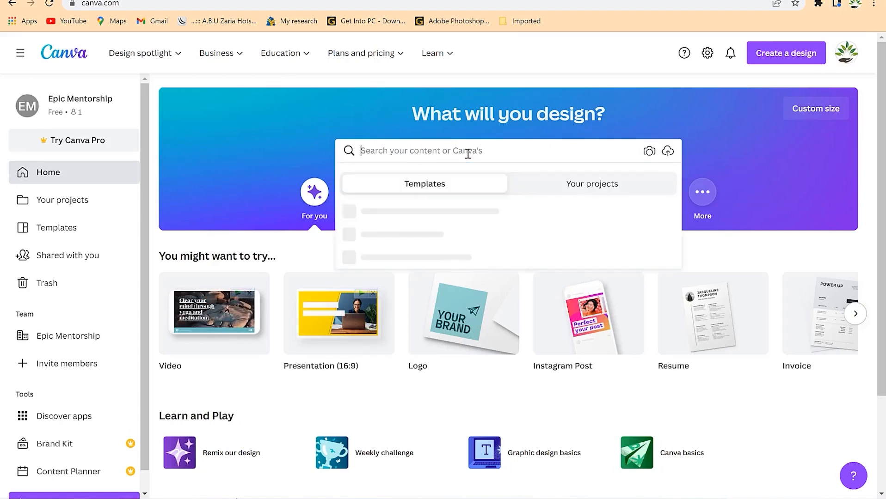
{"action": "type", "text": "photo"}
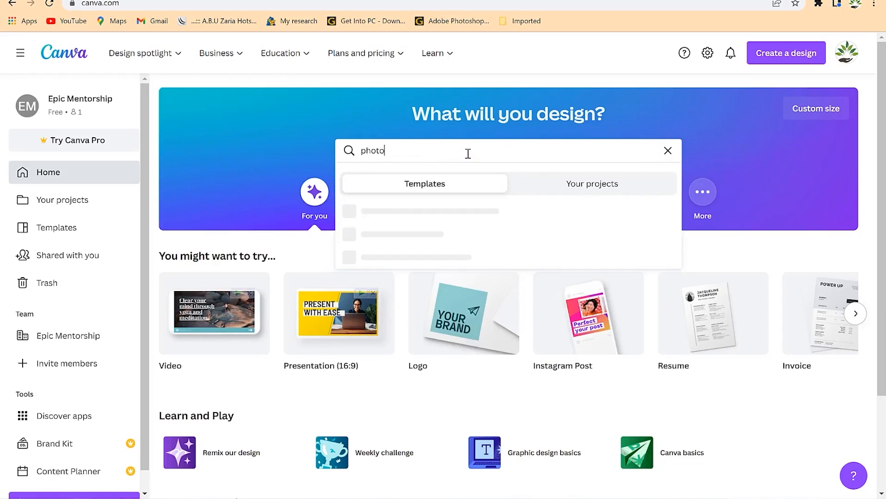
{"action": "type", "text": "book"}
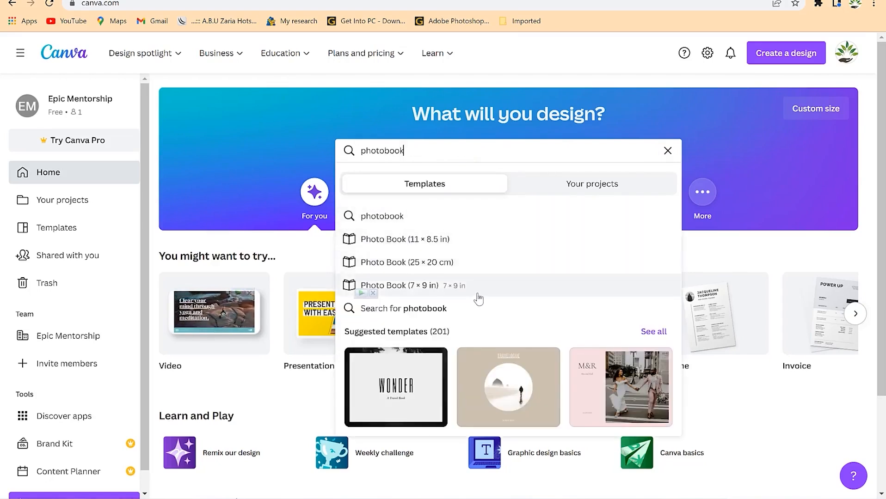
{"action": "left_click", "coordinate": [451, 262]}
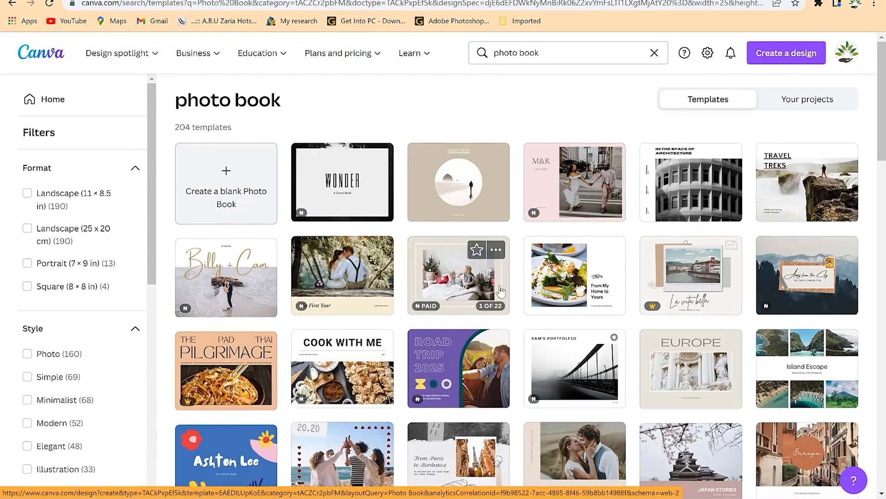
Step: Browse the photo book templates, open the Green and Cream Delicate Family Photo Book as a new design, and look through its pages
{"action": "scroll", "coordinate": [502, 294], "scroll_direction": "down", "scroll_amount": 1}
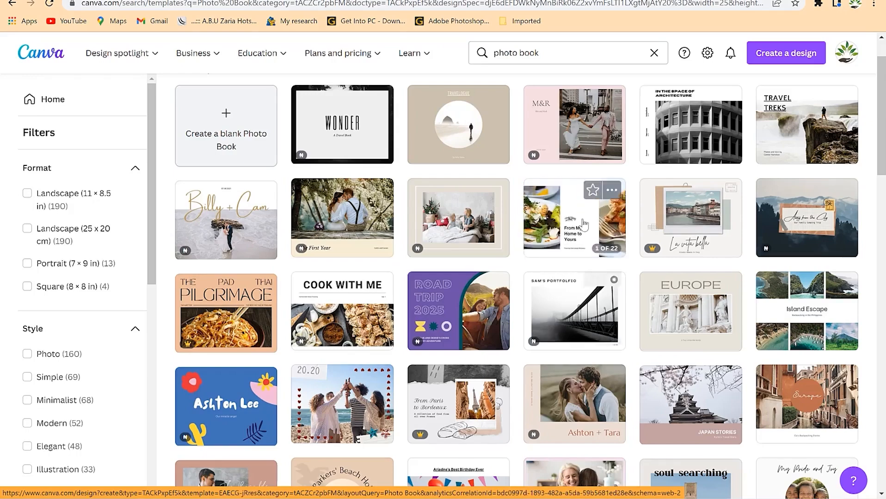
{"action": "scroll", "coordinate": [627, 266], "scroll_direction": "down", "scroll_amount": 5}
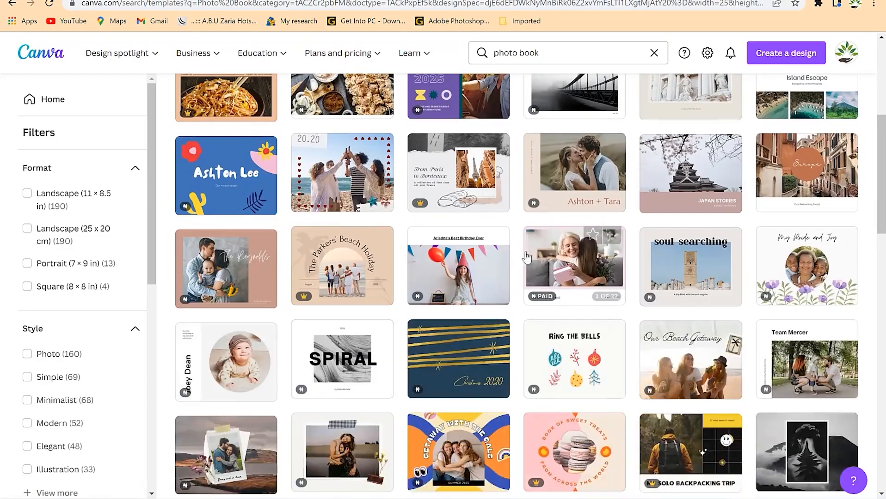
{"action": "scroll", "coordinate": [430, 338], "scroll_direction": "down", "scroll_amount": 5}
{"action": "scroll", "coordinate": [433, 338], "scroll_direction": "down", "scroll_amount": 3}
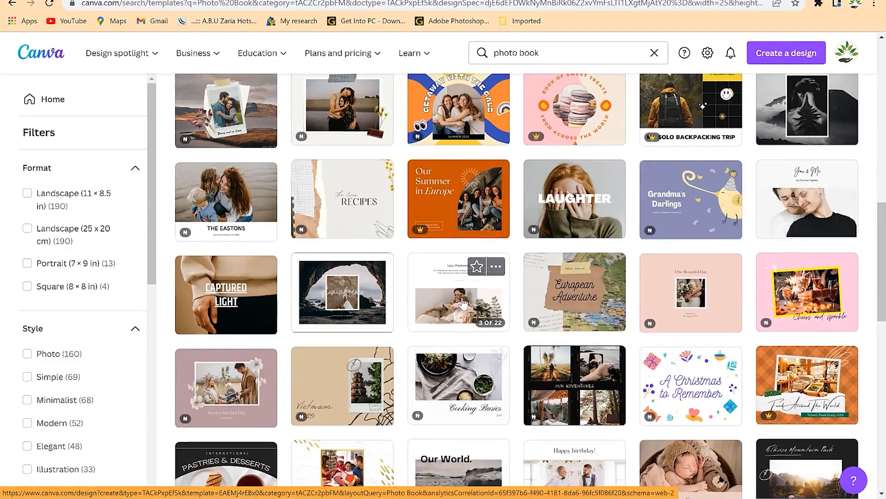
{"action": "scroll", "coordinate": [462, 303], "scroll_direction": "down", "scroll_amount": 5}
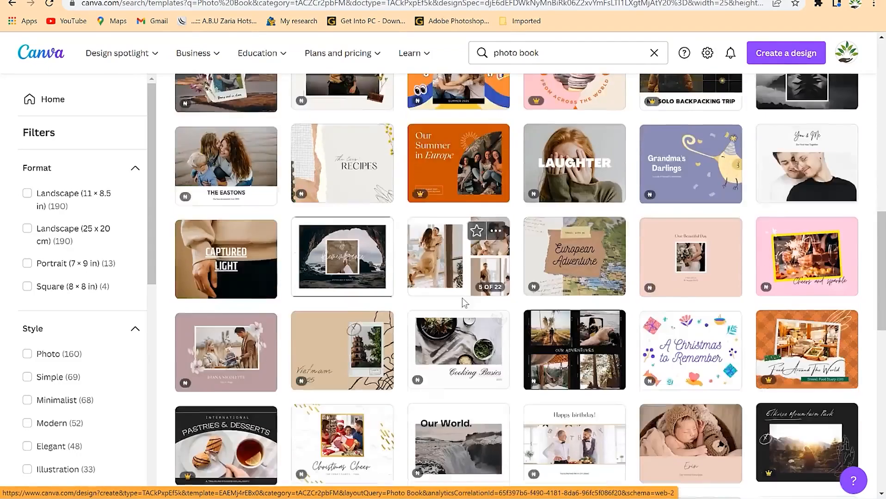
{"action": "scroll", "coordinate": [462, 304], "scroll_direction": "down", "scroll_amount": 4}
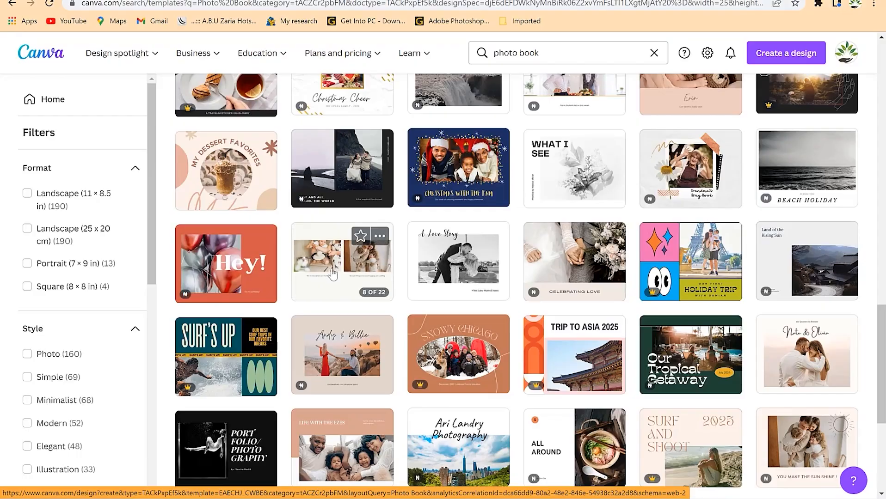
{"action": "left_click", "coordinate": [332, 274]}
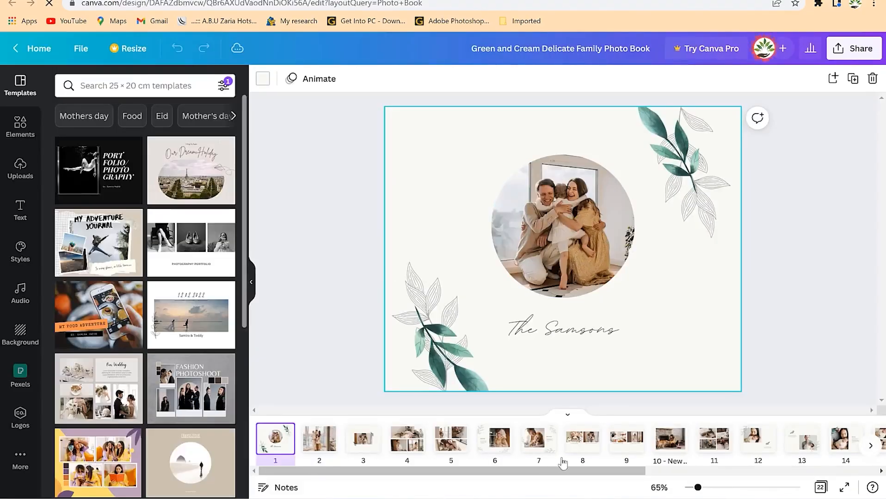
{"action": "left_click", "coordinate": [734, 470]}
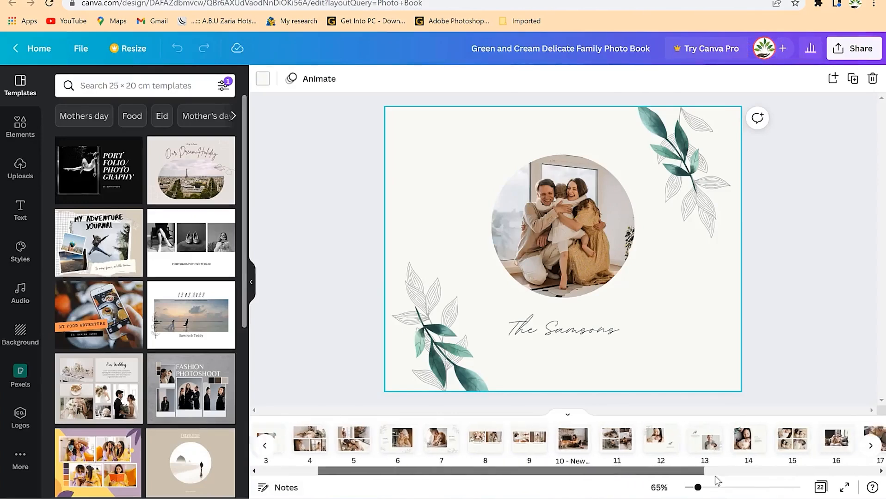
{"action": "left_click_drag", "start_coordinate": [785, 471], "coordinate": [542, 476]}
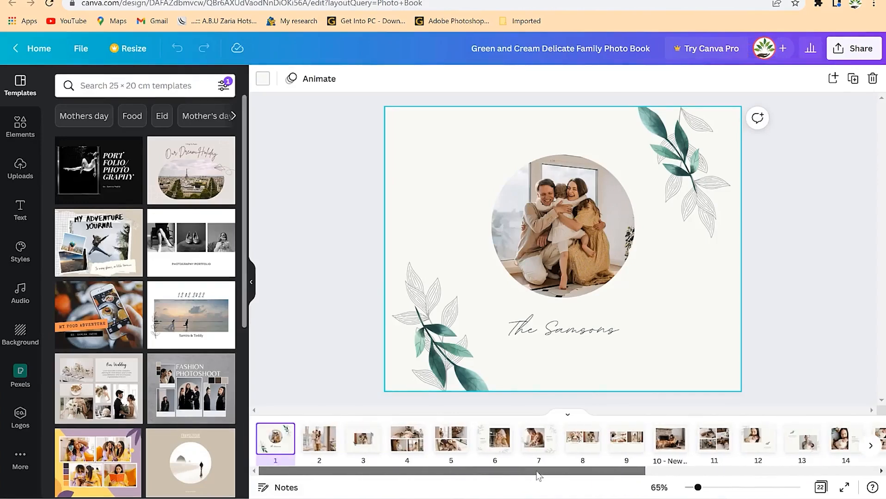
Step: Search the elements for "family photo" and replace the cover's circular picture with the photo of a family on a forest road
{"action": "left_click", "coordinate": [558, 195]}
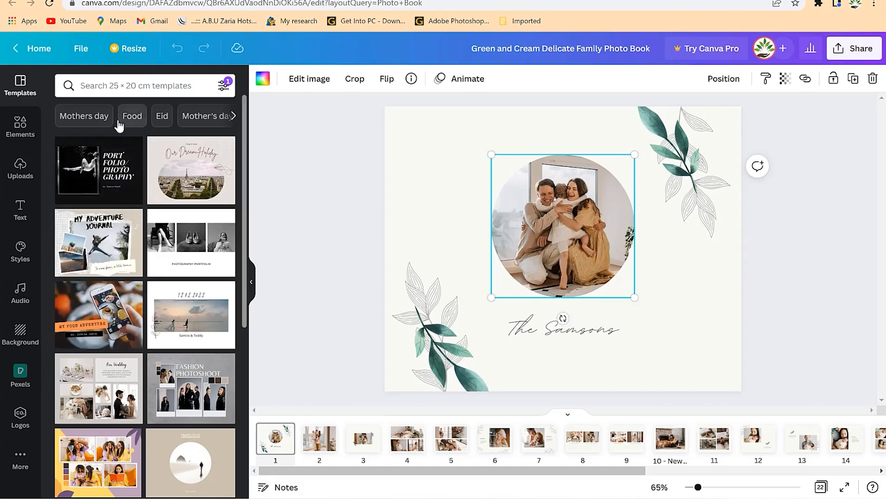
{"action": "left_click", "coordinate": [21, 132]}
{"action": "left_click", "coordinate": [136, 87]}
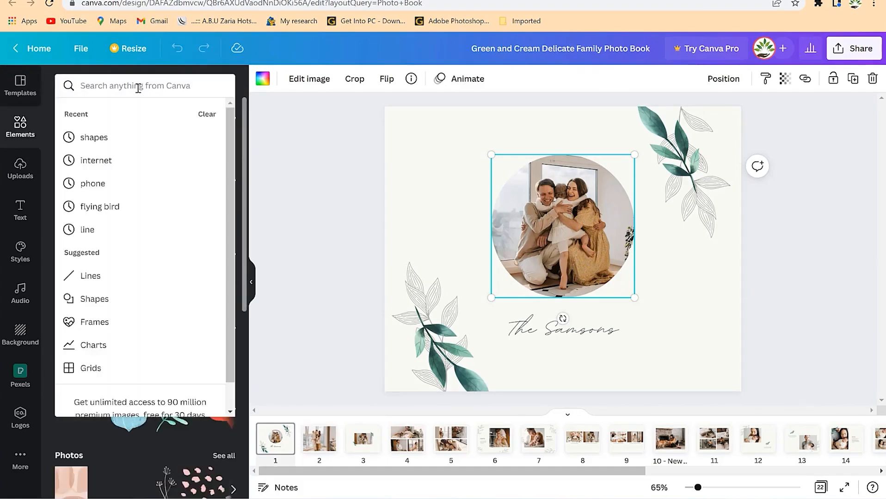
{"action": "type", "text": "family photo"}
{"action": "key", "text": "Return"}
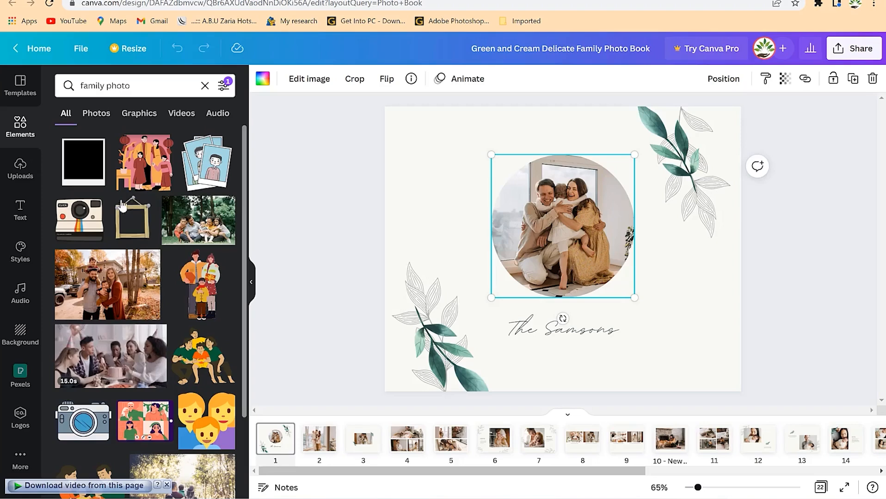
{"action": "scroll", "coordinate": [146, 280], "scroll_direction": "down", "scroll_amount": 5}
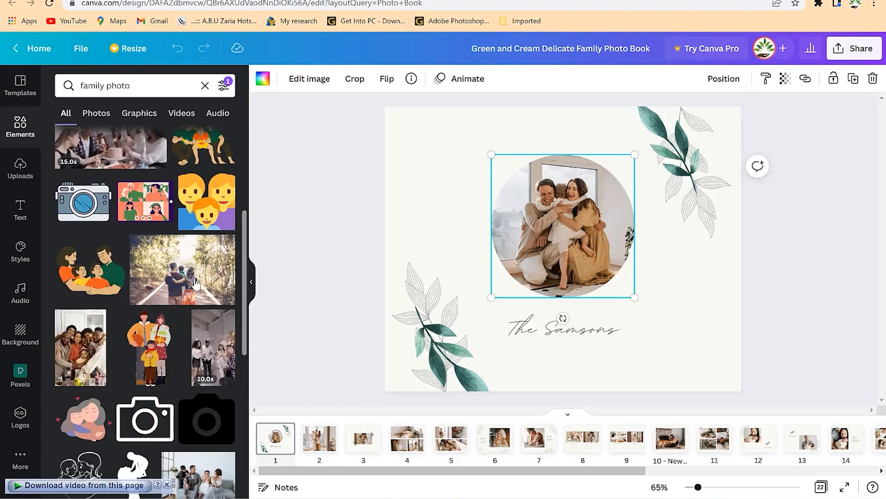
{"action": "left_click_drag", "start_coordinate": [185, 287], "coordinate": [520, 245]}
Step: Enlarge the forest road photo inside its circular frame and shift it so the family is centred in the crop
{"action": "double_click", "coordinate": [552, 229]}
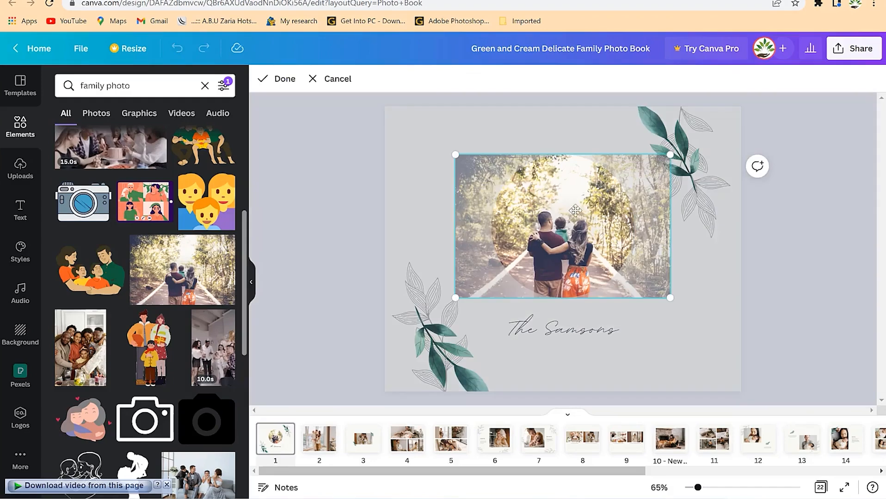
{"action": "left_click_drag", "start_coordinate": [668, 153], "coordinate": [720, 118]}
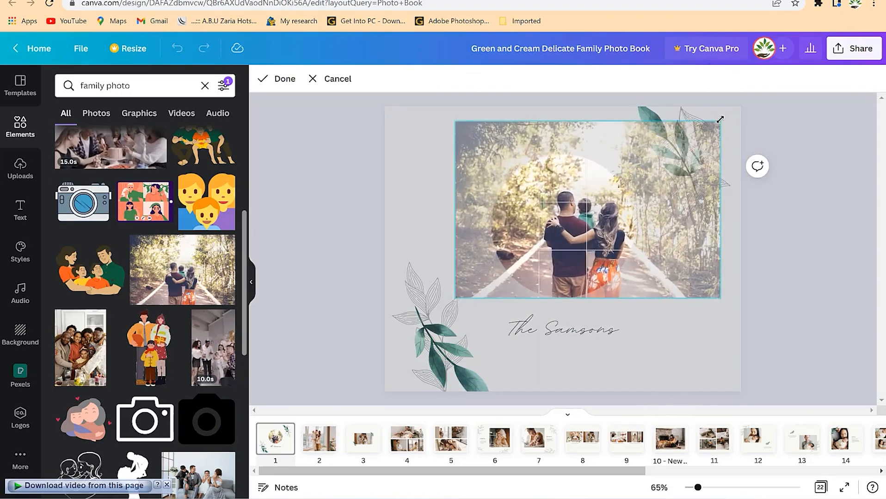
{"action": "left_click_drag", "start_coordinate": [552, 224], "coordinate": [530, 215]}
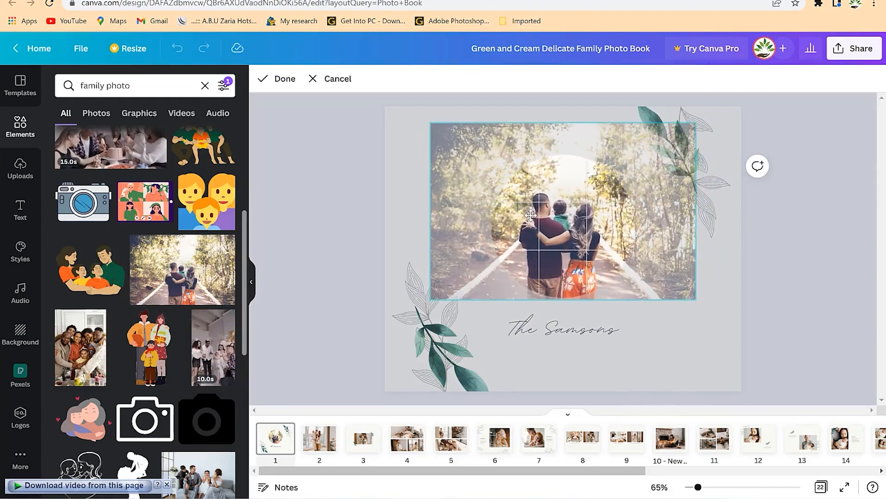
{"action": "left_click", "coordinate": [675, 338]}
Step: Change the cover title to "The trip to Zanzibar" and widen its text box so the title fits on one line
{"action": "left_click", "coordinate": [565, 330]}
{"action": "left_click", "coordinate": [567, 340]}
{"action": "type", "text": "The trip"}
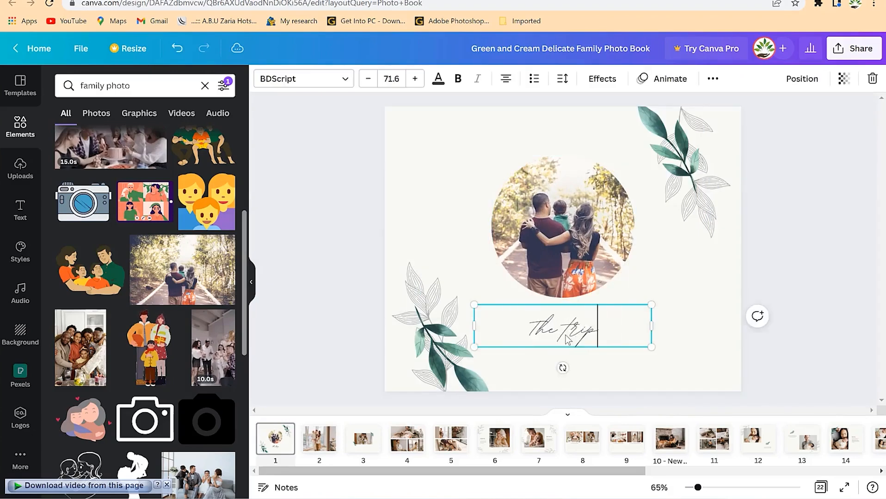
{"action": "type", "text": " to Zanzibar"}
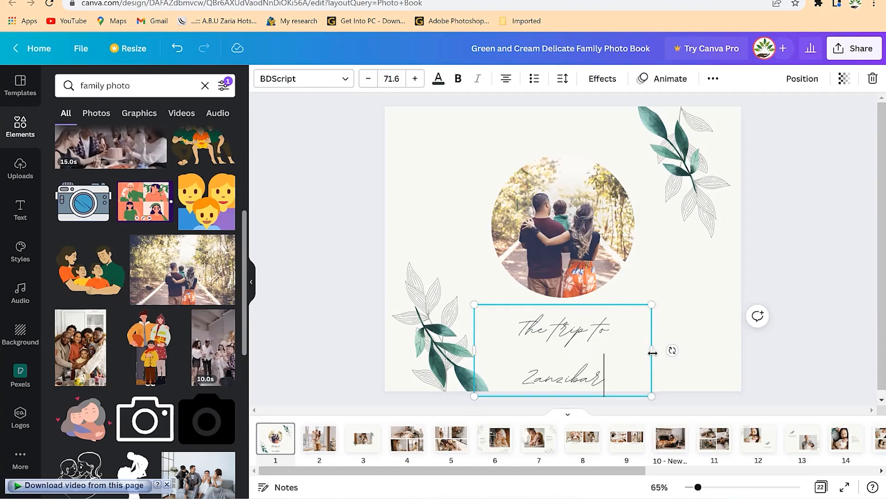
{"action": "left_click_drag", "start_coordinate": [652, 353], "coordinate": [688, 353]}
{"action": "left_click", "coordinate": [609, 356]}
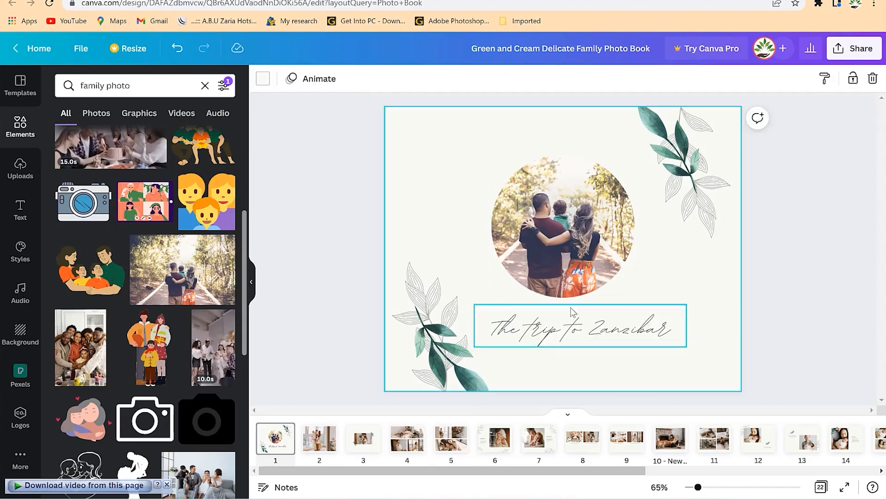
{"action": "left_click", "coordinate": [677, 175]}
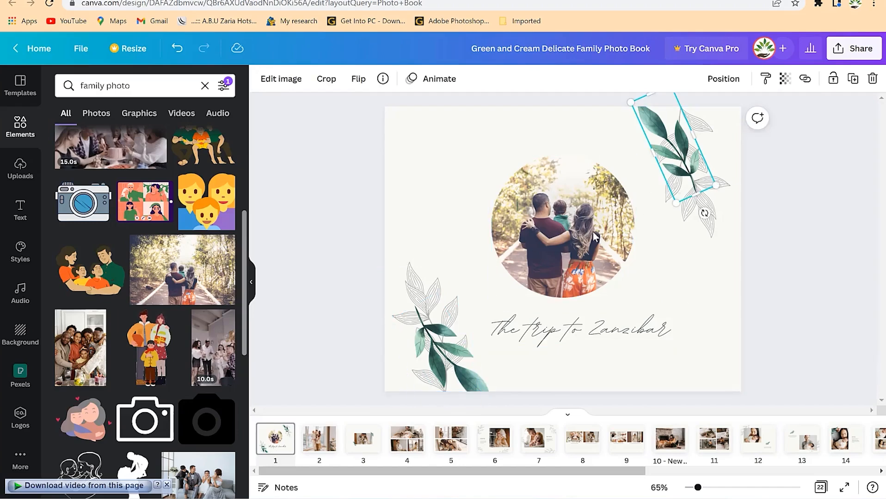
{"action": "left_click", "coordinate": [458, 332]}
{"action": "left_click", "coordinate": [432, 284]}
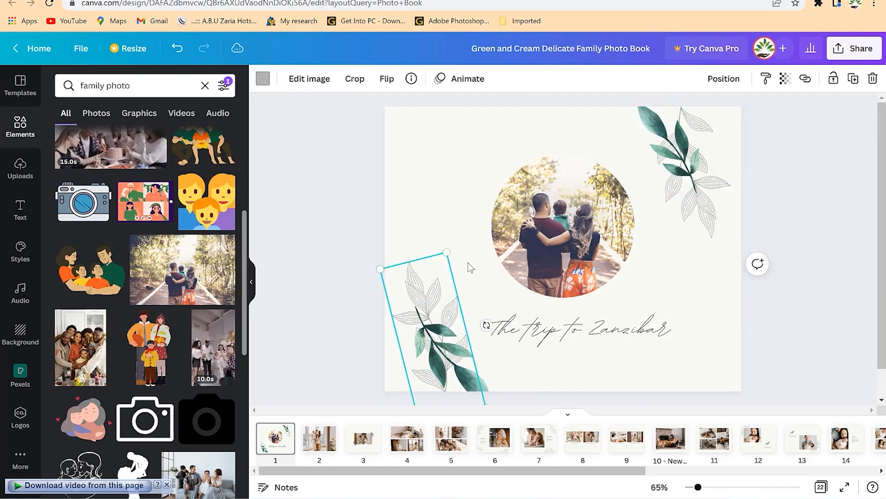
{"action": "left_click", "coordinate": [692, 198]}
{"action": "left_click", "coordinate": [408, 180]}
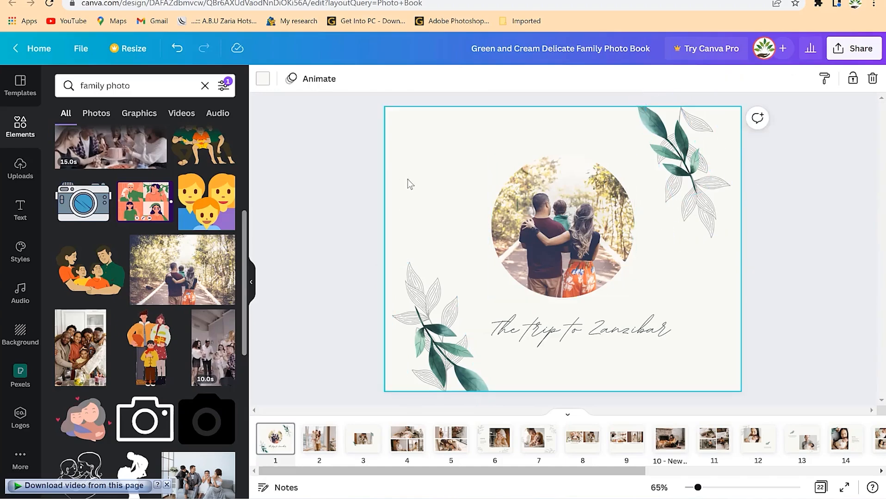
Step: Enlarge the circular photo frame on the cover until its lower edge nearly reaches the title
{"action": "left_click", "coordinate": [560, 259]}
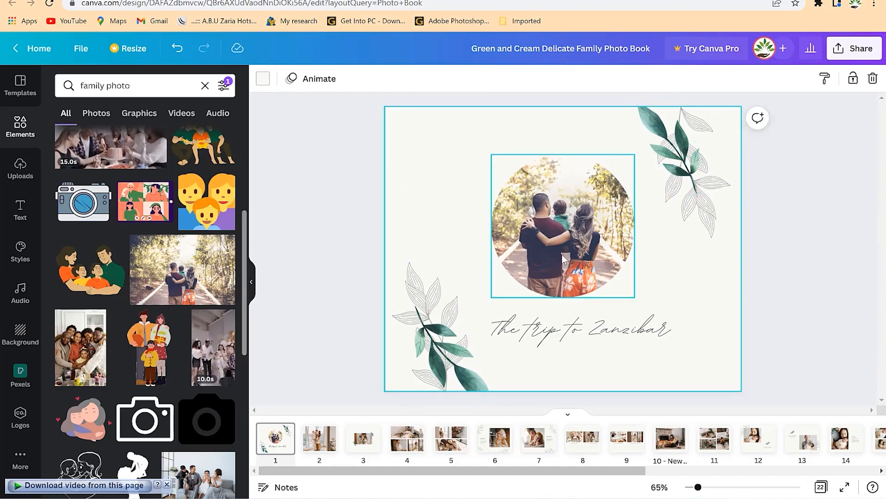
{"action": "left_click_drag", "start_coordinate": [639, 302], "coordinate": [658, 320]}
{"action": "left_click_drag", "start_coordinate": [490, 156], "coordinate": [482, 144]}
{"action": "left_click", "coordinate": [807, 301]}
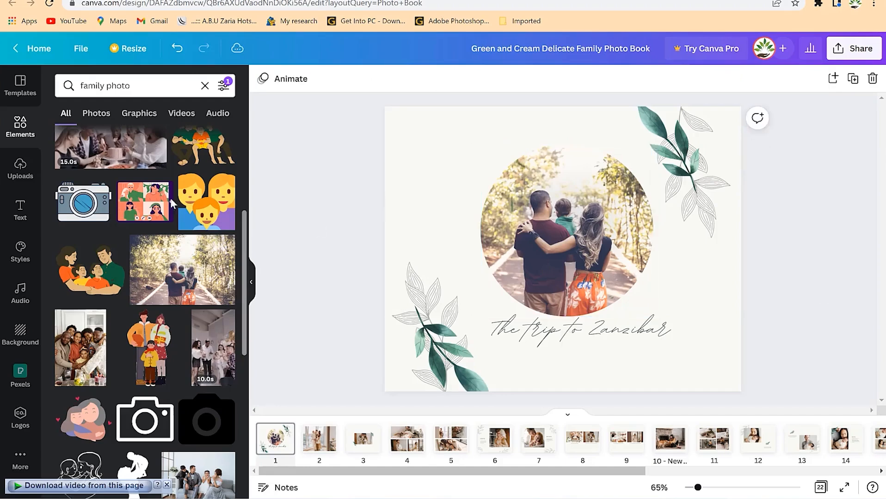
Step: On page 2, replace the full-page picture with the autumn photo of a family in front of a house
{"action": "left_click", "coordinate": [321, 450]}
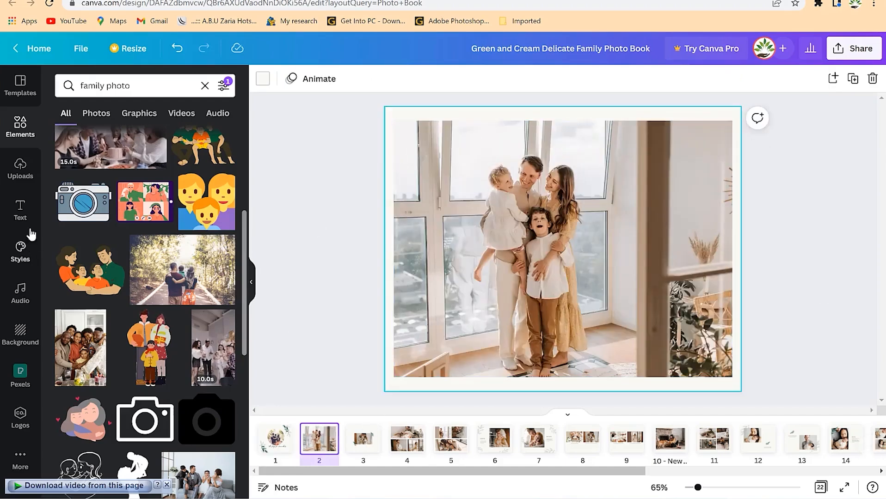
{"action": "scroll", "coordinate": [130, 200], "scroll_direction": "up", "scroll_amount": 3}
{"action": "left_click_drag", "start_coordinate": [118, 269], "coordinate": [454, 304]}
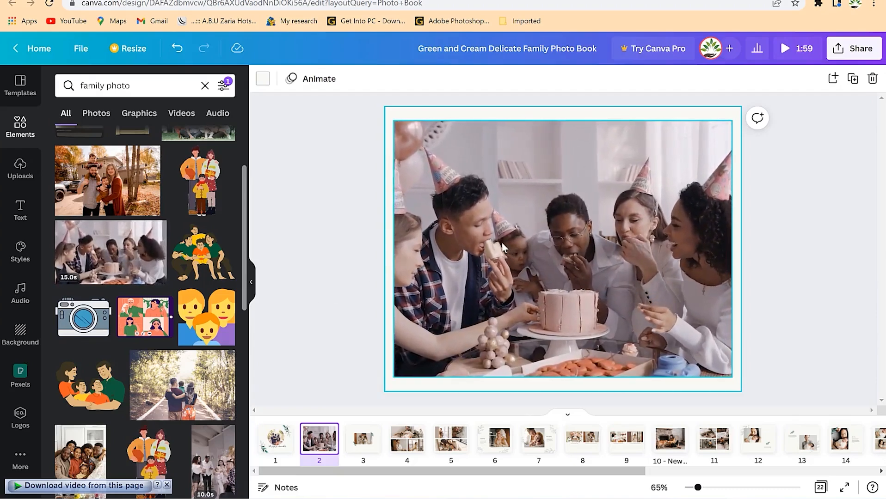
{"action": "key", "text": "Delete"}
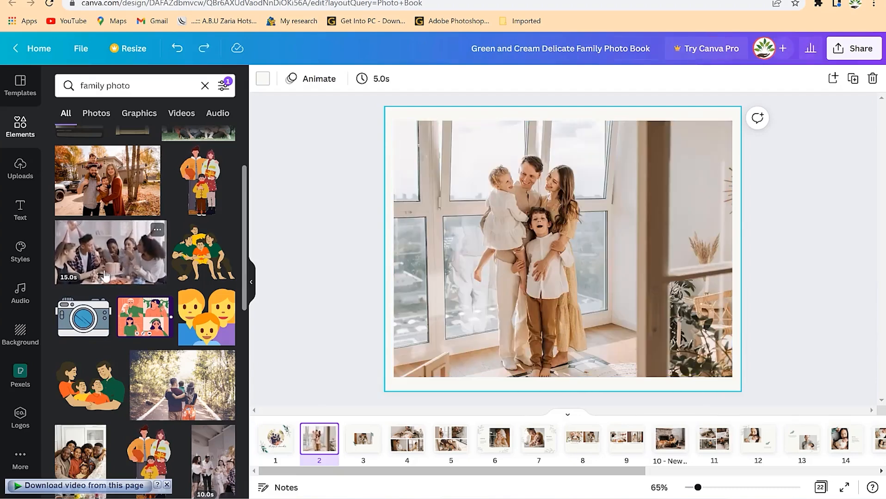
{"action": "left_click_drag", "start_coordinate": [94, 184], "coordinate": [444, 245]}
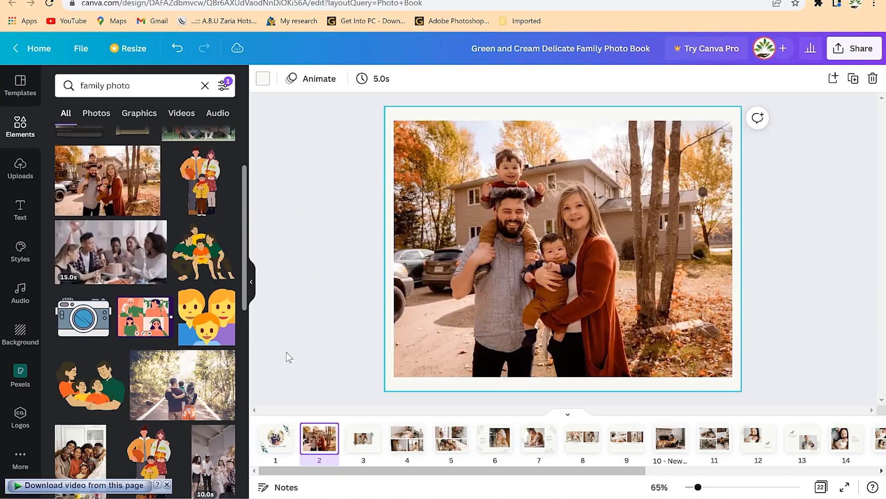
Step: On page 3, replace the central picture with the photo of a family of four sitting on a grey sofa
{"action": "left_click", "coordinate": [370, 443]}
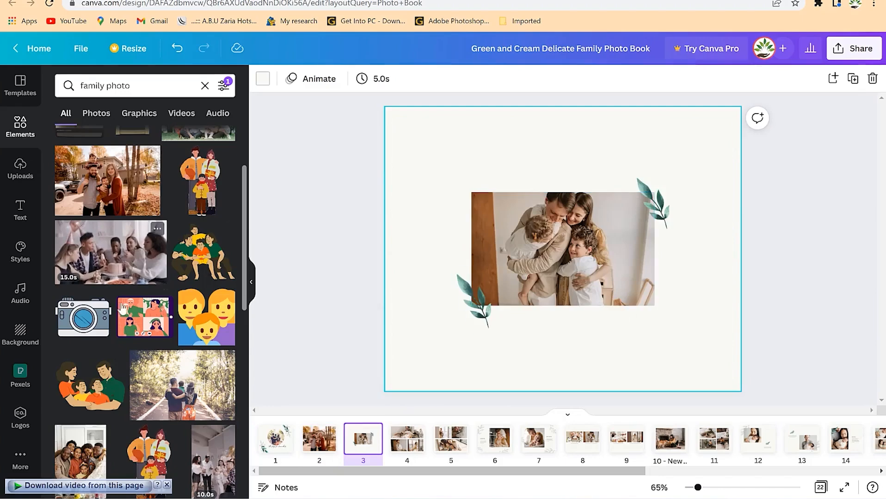
{"action": "scroll", "coordinate": [143, 332], "scroll_direction": "down", "scroll_amount": 6}
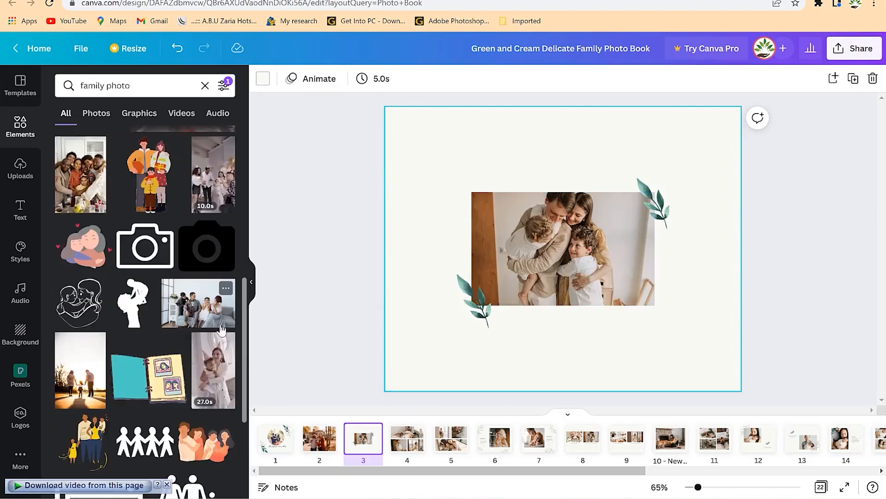
{"action": "left_click_drag", "start_coordinate": [198, 305], "coordinate": [532, 252]}
Step: On page 3, enlarge the sofa family photo to almost the full page width and centre it horizontally
{"action": "left_click", "coordinate": [472, 309]}
{"action": "left_click", "coordinate": [483, 303]}
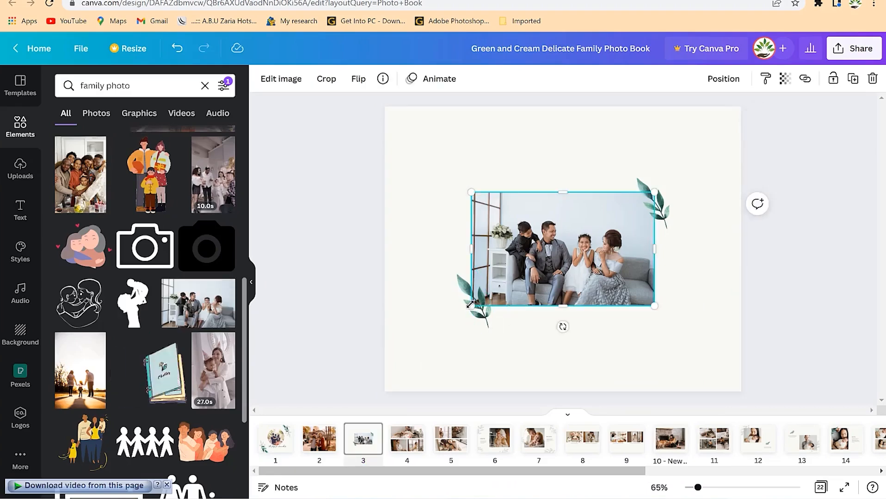
{"action": "left_click_drag", "start_coordinate": [471, 306], "coordinate": [393, 367]}
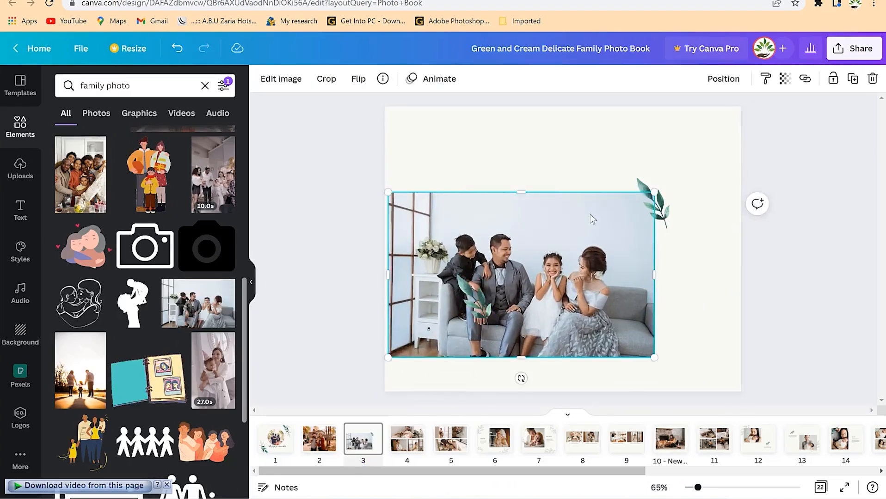
{"action": "left_click_drag", "start_coordinate": [661, 190], "coordinate": [727, 147]}
{"action": "mouse_move", "coordinate": [517, 232]}
{"action": "left_mouse_down"}
{"action": "mouse_move", "coordinate": [531, 237]}
{"action": "mouse_move", "coordinate": [522, 236]}
{"action": "left_mouse_up"}
Step: Move the lower leaf sprig on page 3 to the margin above the photo, near the middle of the page
{"action": "left_click_drag", "start_coordinate": [473, 308], "coordinate": [398, 355]}
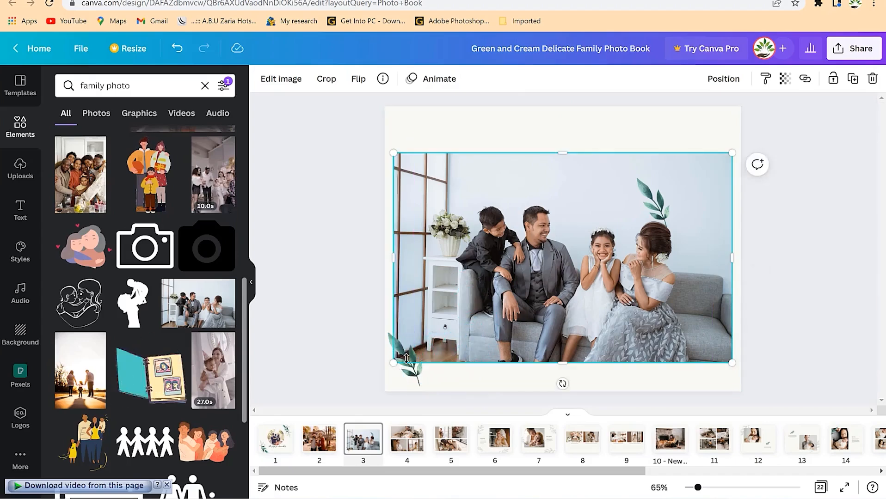
{"action": "left_click_drag", "start_coordinate": [419, 386], "coordinate": [588, 134]}
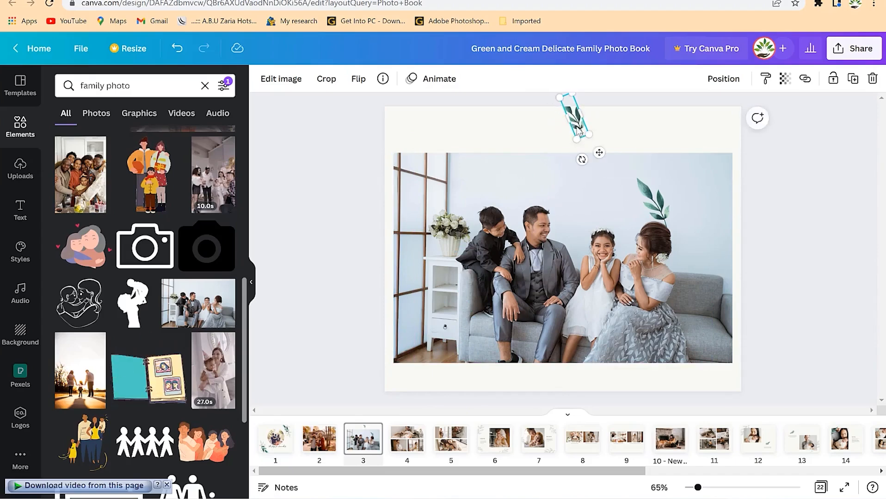
{"action": "key", "text": "ctrl+z"}
{"action": "left_click_drag", "start_coordinate": [577, 126], "coordinate": [561, 140]}
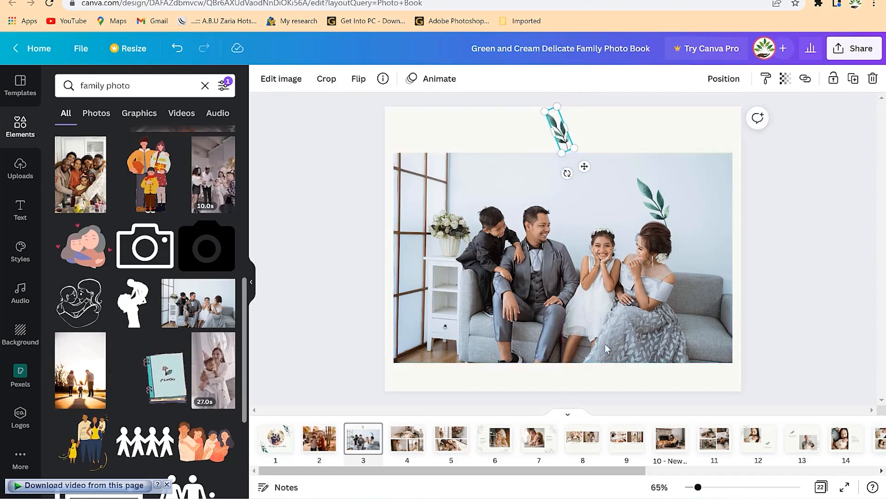
Step: Move the other leaf sprig to the middle of the margin below the photo and centre the photo on the page
{"action": "left_click", "coordinate": [653, 203]}
{"action": "left_click_drag", "start_coordinate": [655, 206], "coordinate": [533, 364]}
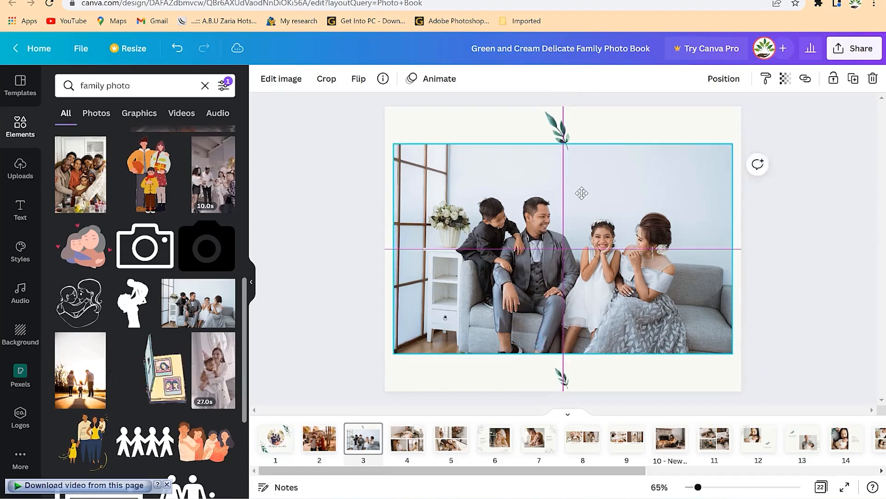
{"action": "left_click_drag", "start_coordinate": [581, 193], "coordinate": [582, 193]}
Step: Adjust the lower leaf sprig's size to fill the gap between the photo and the page's lower edge, centring it horizontally
{"action": "left_click", "coordinate": [565, 386]}
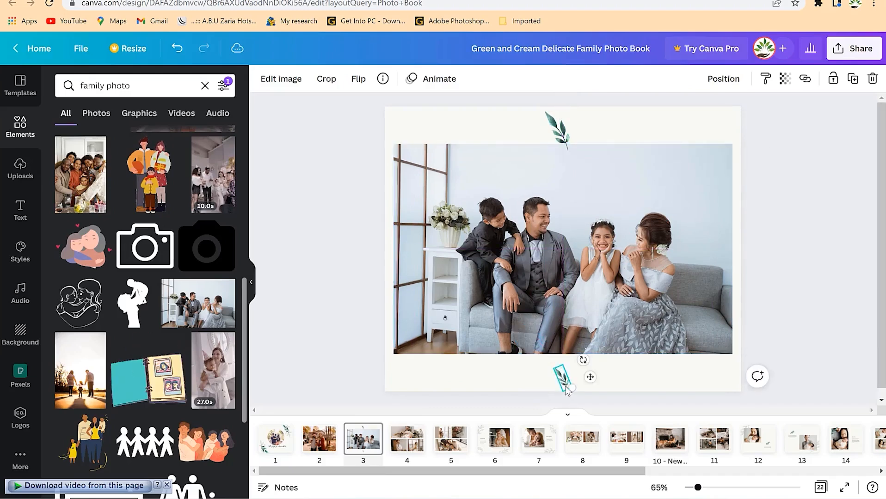
{"action": "left_click_drag", "start_coordinate": [573, 392], "coordinate": [566, 383]}
{"action": "left_click_drag", "start_coordinate": [562, 372], "coordinate": [562, 372]}
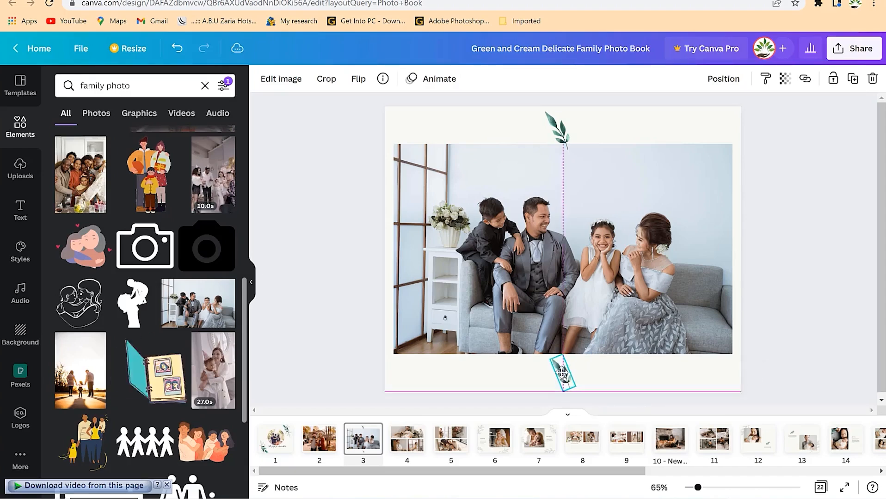
{"action": "left_click", "coordinate": [589, 367]}
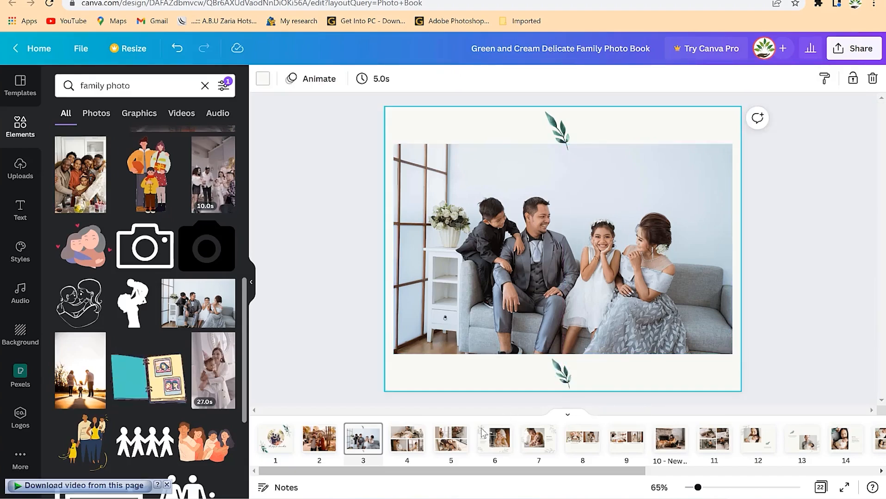
Step: On page 4, replace the lower-left picture with the autumn forest family portrait, limiting the "family photo" results to photos
{"action": "left_click", "coordinate": [407, 438]}
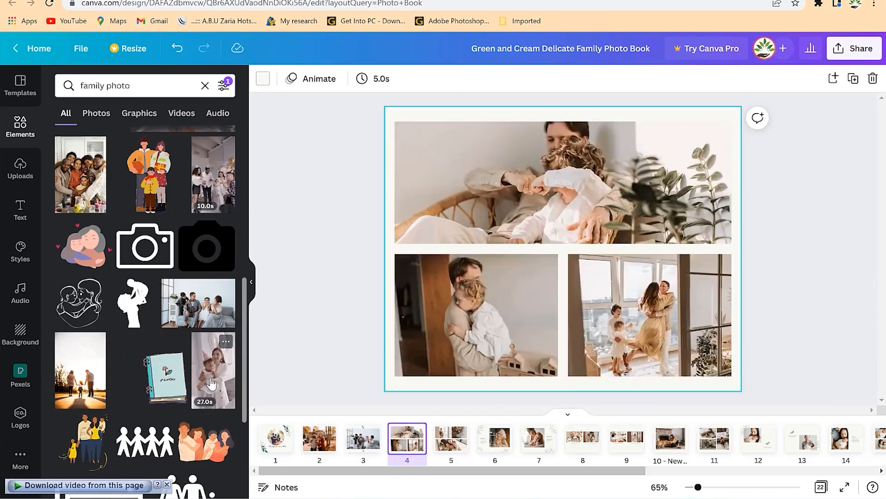
{"action": "scroll", "coordinate": [168, 412], "scroll_direction": "down", "scroll_amount": 4}
{"action": "scroll", "coordinate": [169, 412], "scroll_direction": "down", "scroll_amount": 5}
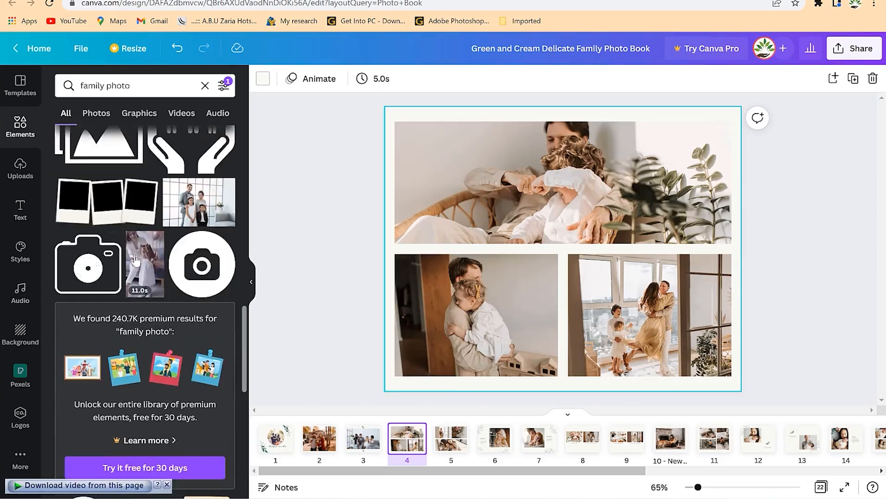
{"action": "scroll", "coordinate": [146, 226], "scroll_direction": "up", "scroll_amount": 10}
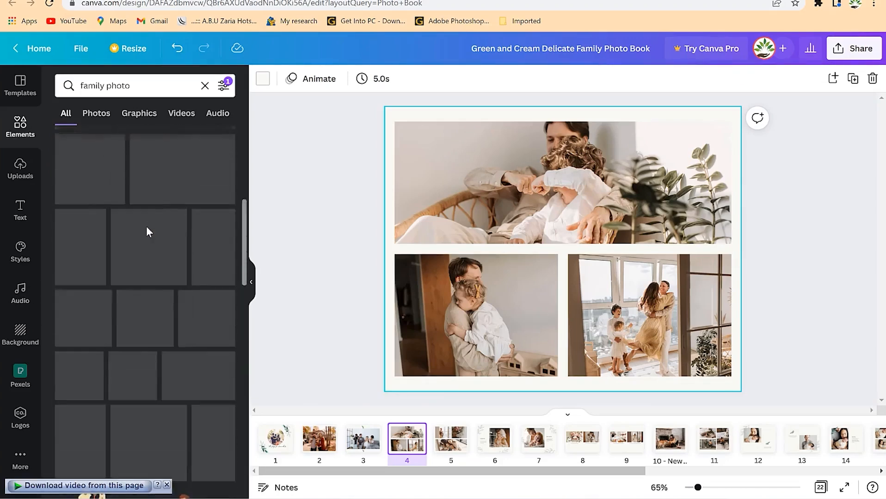
{"action": "left_click", "coordinate": [90, 115]}
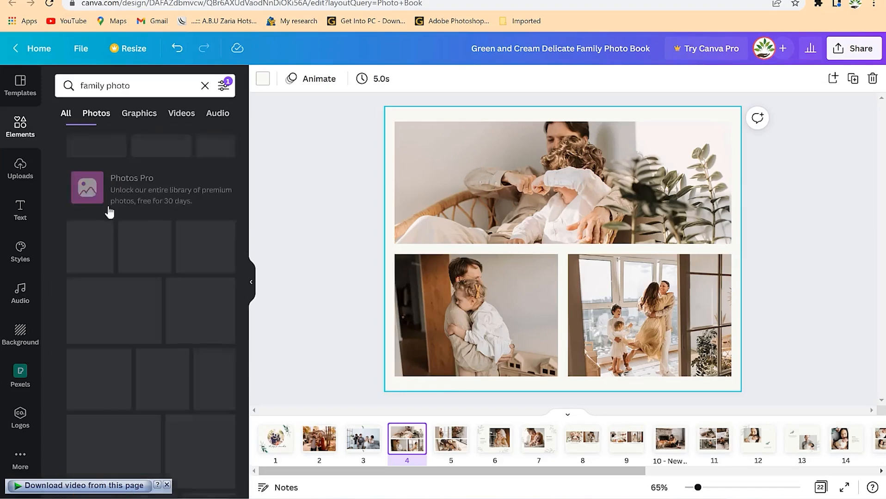
{"action": "scroll", "coordinate": [128, 317], "scroll_direction": "down", "scroll_amount": 3}
{"action": "scroll", "coordinate": [129, 316], "scroll_direction": "down", "scroll_amount": 5}
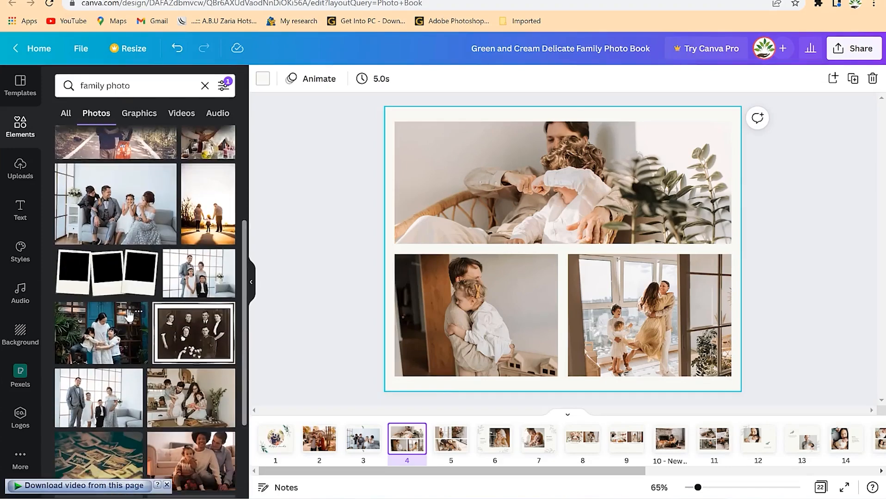
{"action": "scroll", "coordinate": [136, 325], "scroll_direction": "down", "scroll_amount": 6}
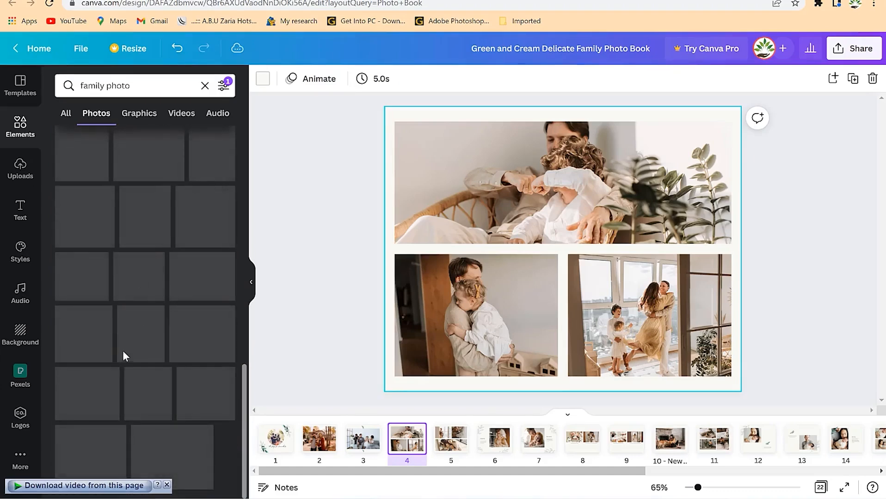
{"action": "left_click_drag", "start_coordinate": [82, 226], "coordinate": [453, 324]}
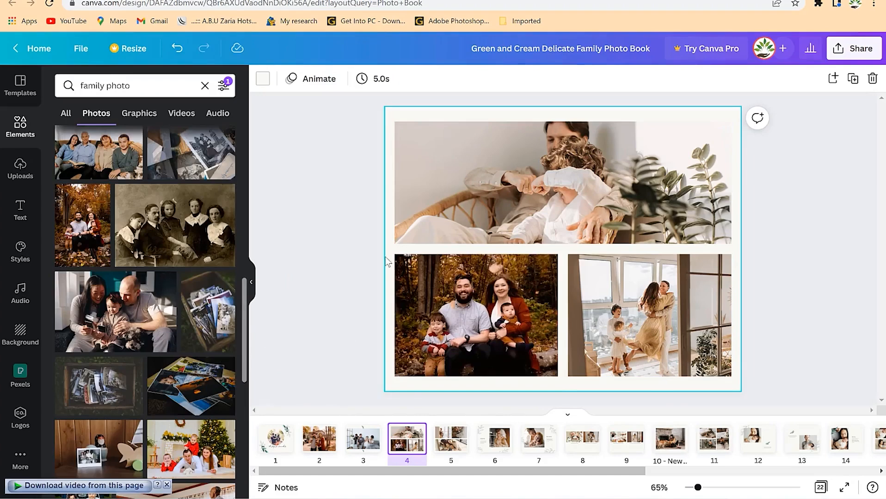
Step: On page 4, fill the lower-right frame with the repositioned family-in-a-car photo and the wide upper frame with the family reading on a sofa
{"action": "scroll", "coordinate": [139, 347], "scroll_direction": "down", "scroll_amount": 5}
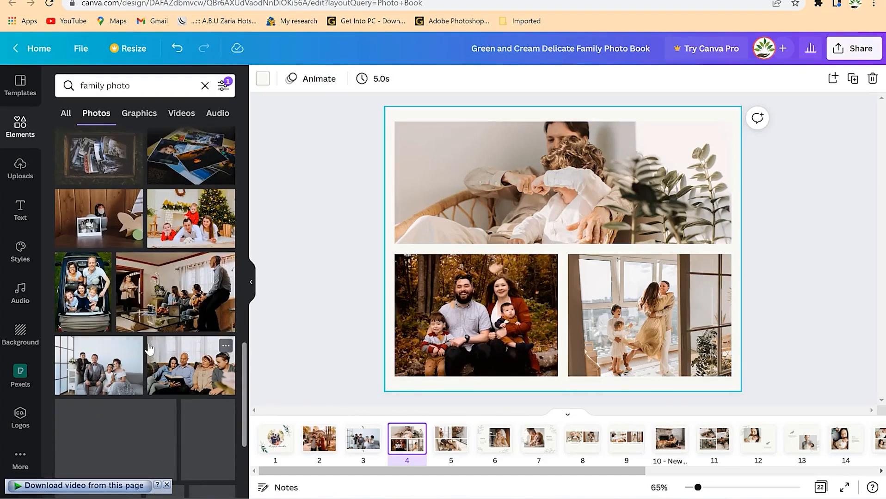
{"action": "left_click_drag", "start_coordinate": [84, 293], "coordinate": [635, 330]}
{"action": "double_click", "coordinate": [655, 286]}
{"action": "left_click_drag", "start_coordinate": [654, 286], "coordinate": [666, 330]}
{"action": "key", "text": "Return"}
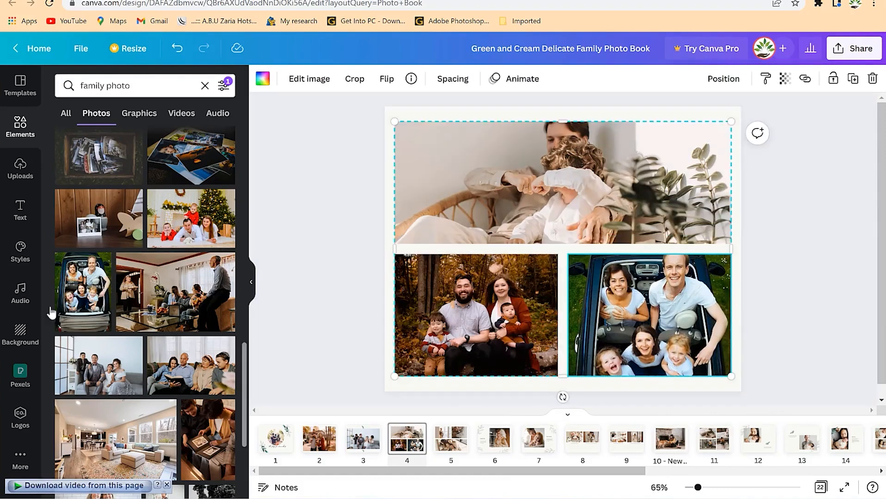
{"action": "left_click_drag", "start_coordinate": [185, 386], "coordinate": [513, 215]}
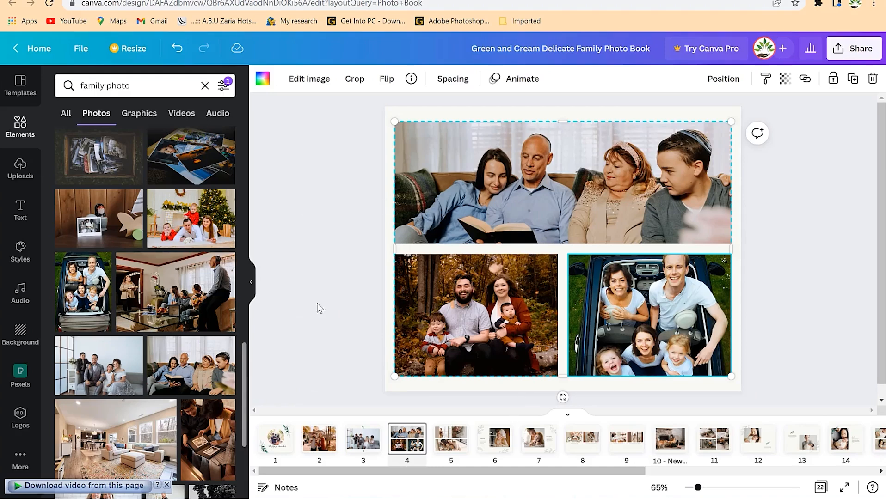
Step: For page 5, upload the head-and-shoulders portrait of the man in a black suit from the Downloads folder
{"action": "left_click", "coordinate": [448, 446]}
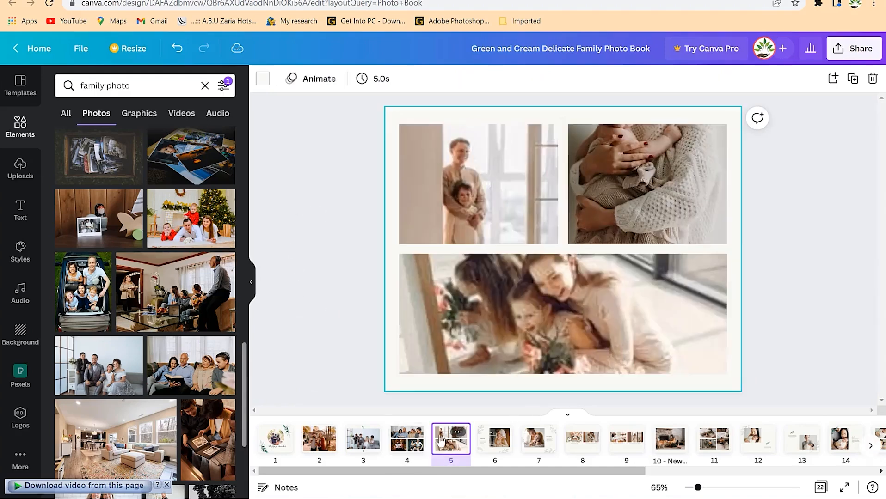
{"action": "left_click", "coordinate": [19, 176]}
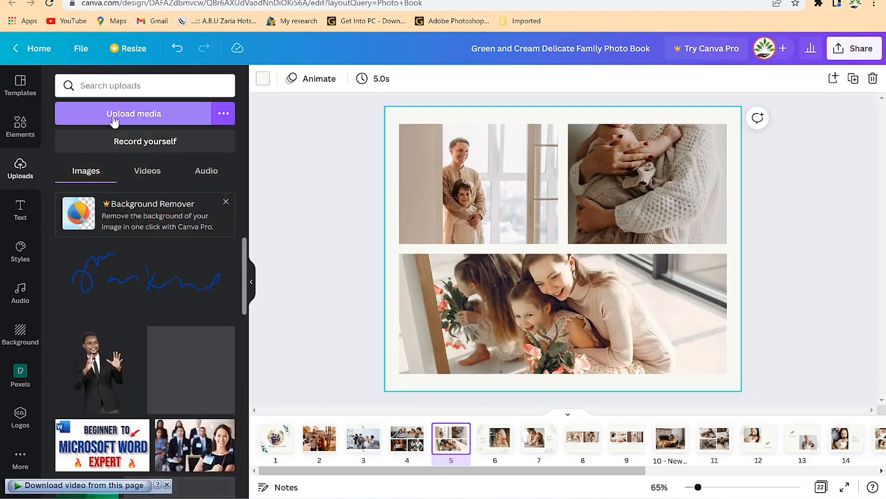
{"action": "left_click", "coordinate": [113, 120]}
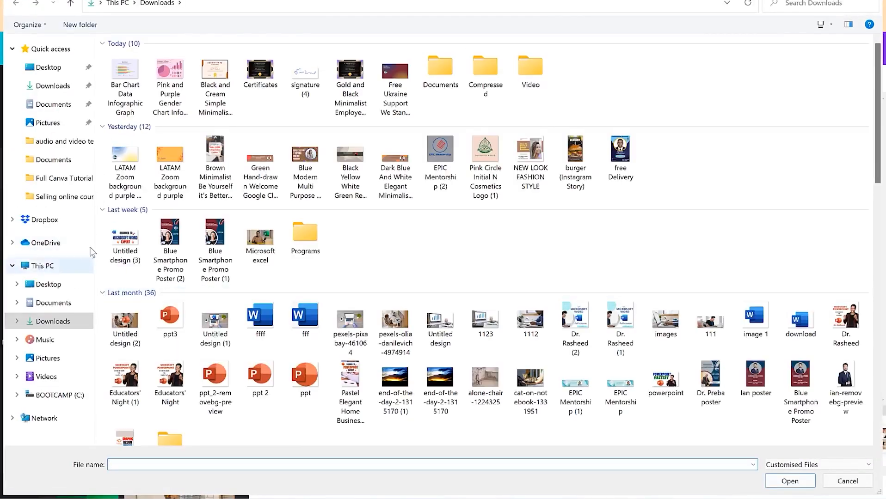
{"action": "scroll", "coordinate": [330, 308], "scroll_direction": "down", "scroll_amount": 6}
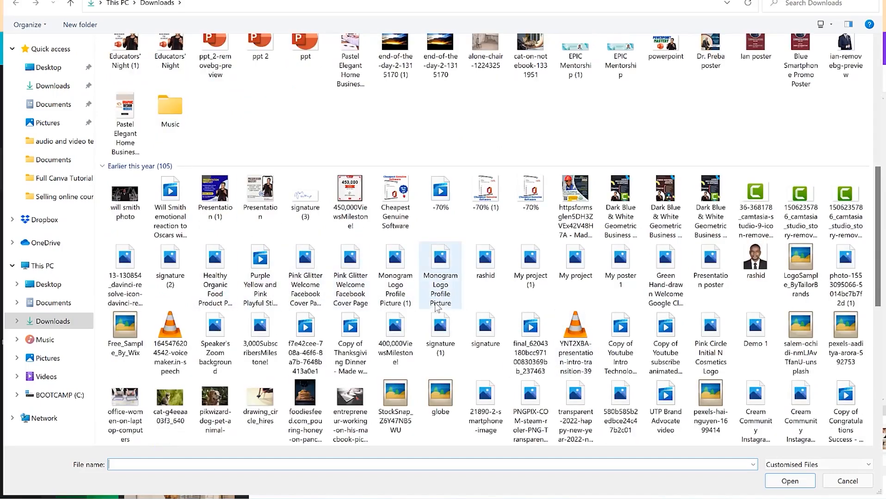
{"action": "scroll", "coordinate": [282, 305], "scroll_direction": "up", "scroll_amount": 5}
{"action": "scroll", "coordinate": [283, 305], "scroll_direction": "down", "scroll_amount": 7}
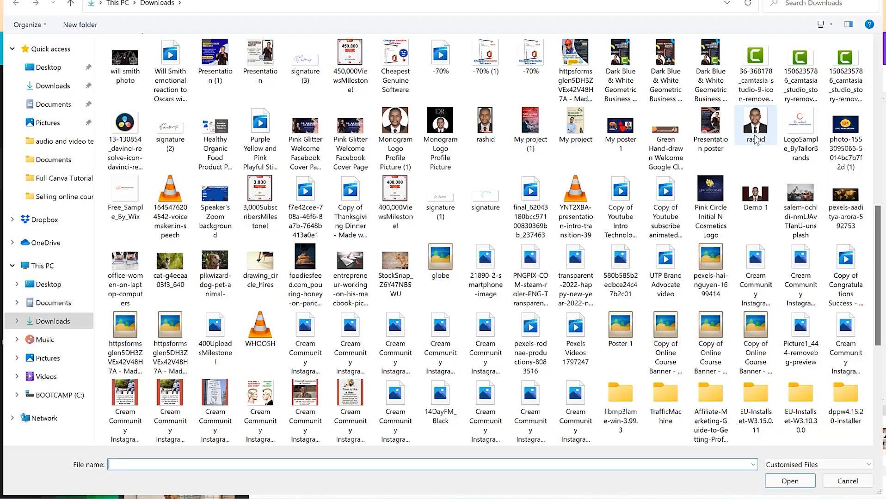
{"action": "left_click", "coordinate": [756, 123]}
{"action": "left_click", "coordinate": [789, 482]}
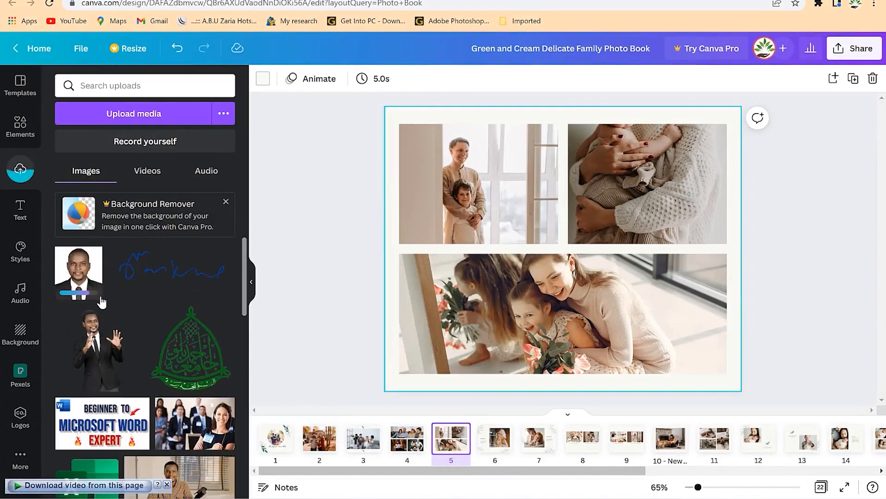
Step: Replace the upper-left picture on page 5 with the uploaded portrait and shift it down so the whole head fits
{"action": "left_click_drag", "start_coordinate": [63, 261], "coordinate": [456, 171]}
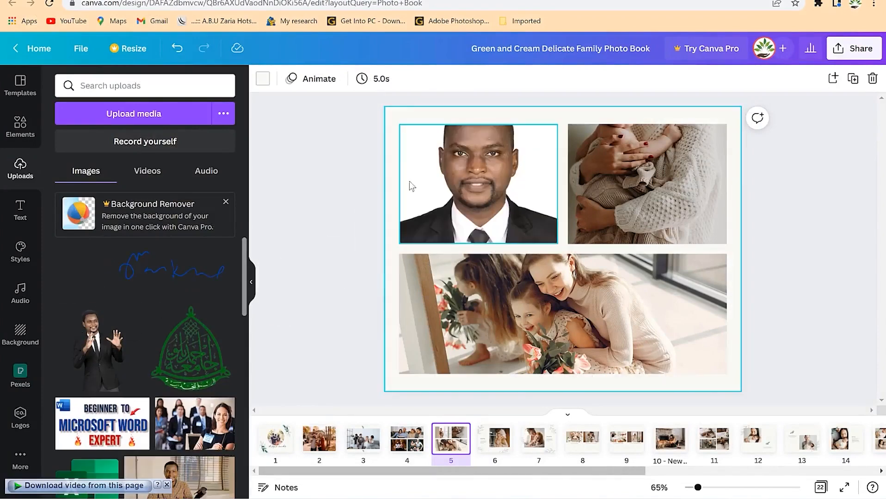
{"action": "double_click", "coordinate": [490, 162]}
{"action": "left_click_drag", "start_coordinate": [480, 172], "coordinate": [472, 214]}
{"action": "left_click", "coordinate": [336, 213]}
Step: Replace the upper-right picture on page 5 with the gesturing man in a black suit and lower him within the frame
{"action": "left_click_drag", "start_coordinate": [99, 351], "coordinate": [639, 244]}
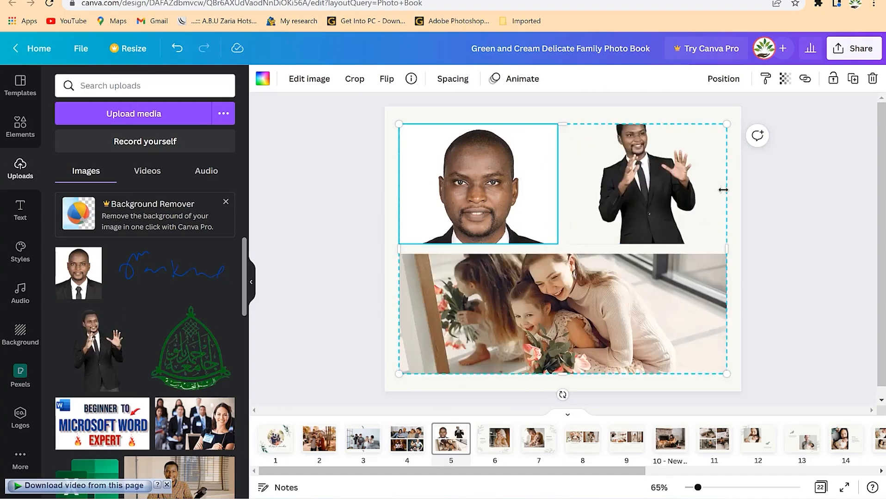
{"action": "double_click", "coordinate": [660, 186]}
{"action": "left_click_drag", "start_coordinate": [666, 181], "coordinate": [668, 196]}
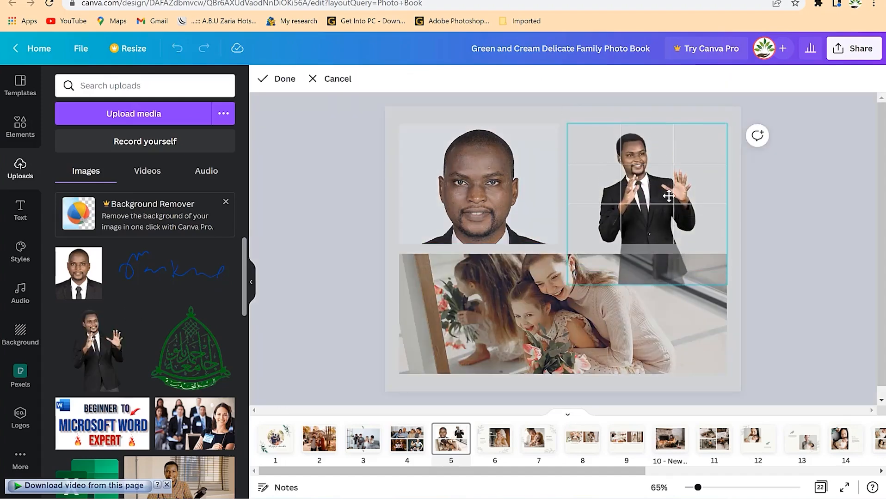
{"action": "left_click", "coordinate": [789, 204]}
Step: Replace the wide lower picture on page 5 with the uploaded photo of a smiling woman in front of a seated audience
{"action": "left_click", "coordinate": [558, 337]}
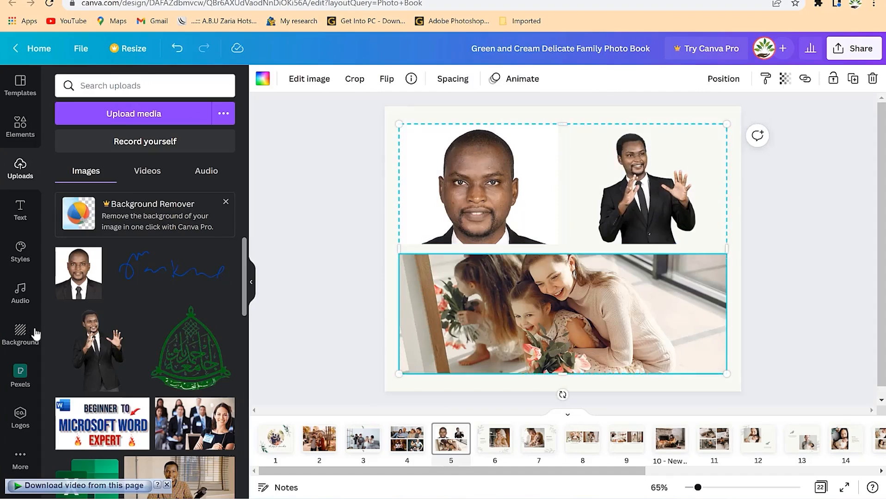
{"action": "left_click_drag", "start_coordinate": [194, 423], "coordinate": [478, 343]}
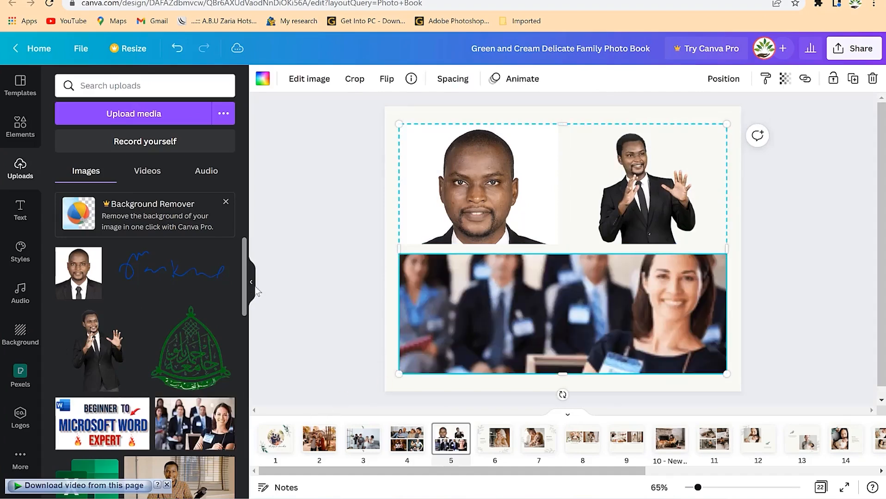
{"action": "left_click", "coordinate": [251, 282]}
{"action": "left_click", "coordinate": [103, 134]}
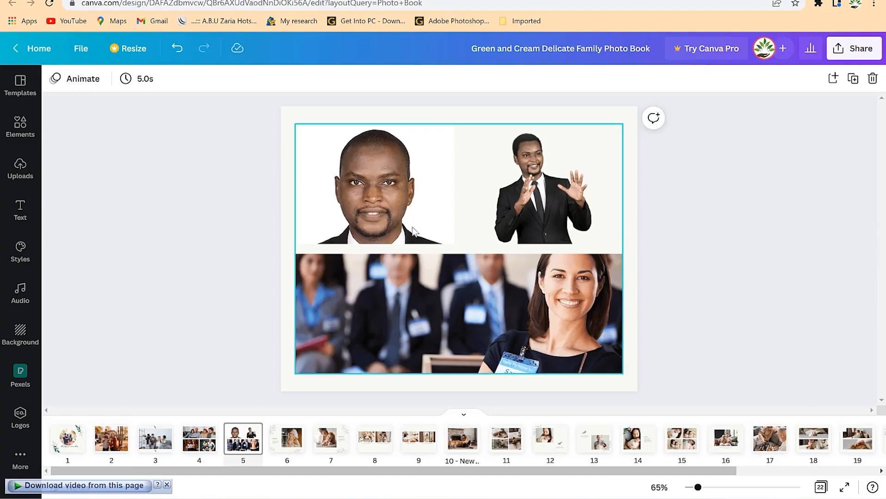
{"action": "left_click", "coordinate": [489, 321]}
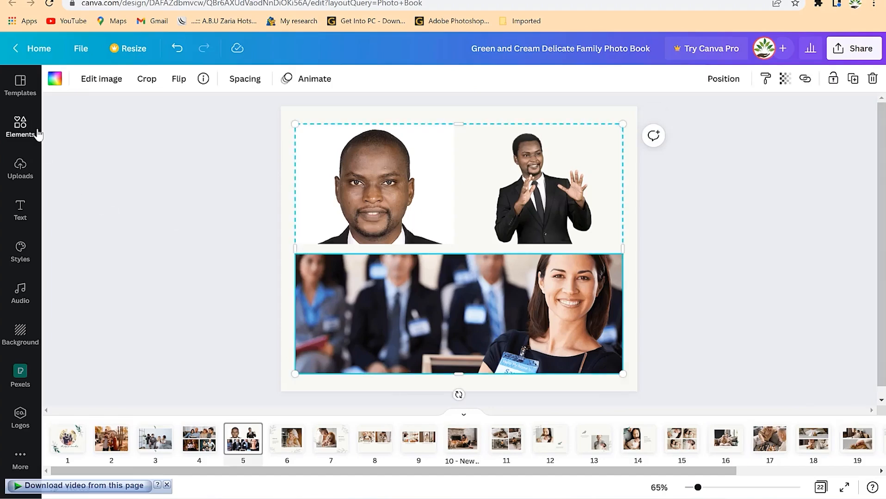
{"action": "left_click", "coordinate": [38, 134]}
{"action": "left_click", "coordinate": [250, 282]}
{"action": "left_click", "coordinate": [20, 129]}
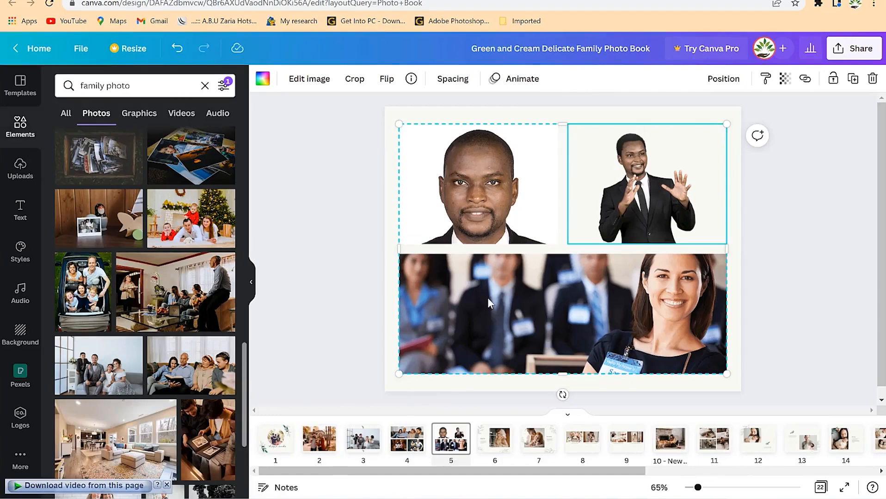
Step: Add a subheading reading "The speaking moment" over the wide lower picture on page 5 and colour it white
{"action": "left_click", "coordinate": [16, 217]}
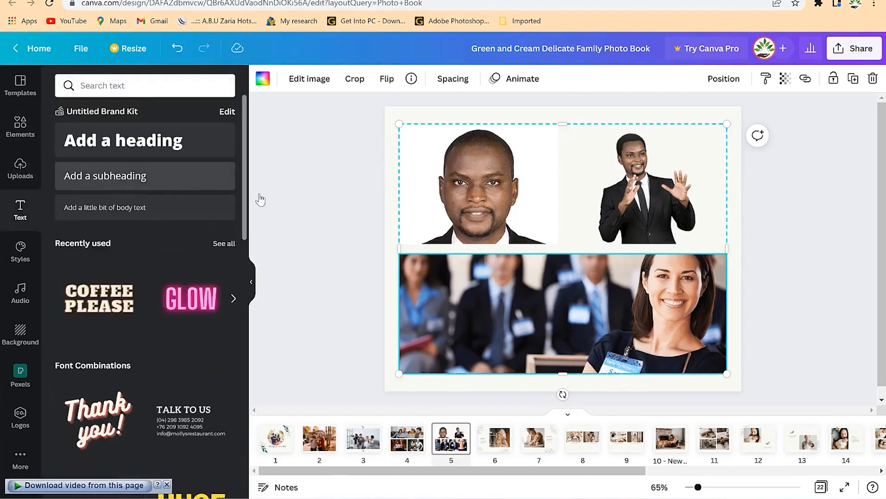
{"action": "left_click_drag", "start_coordinate": [571, 280], "coordinate": [572, 350]}
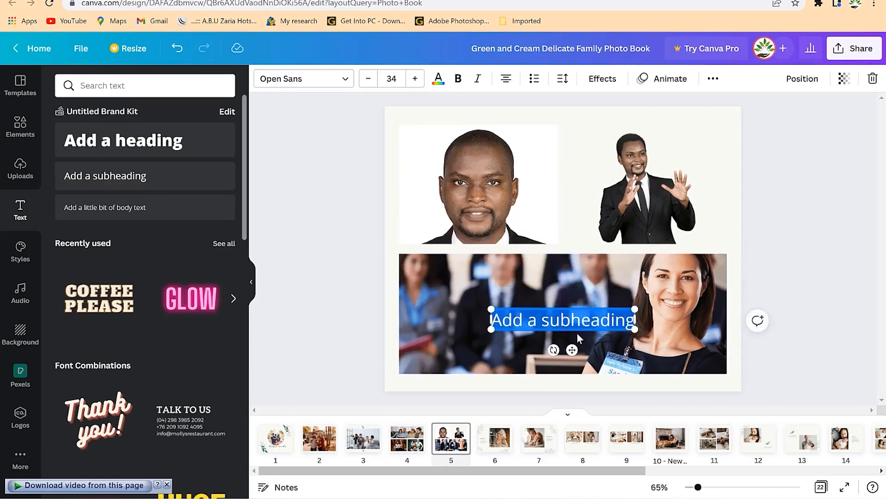
{"action": "type", "text": "The speaking moment"}
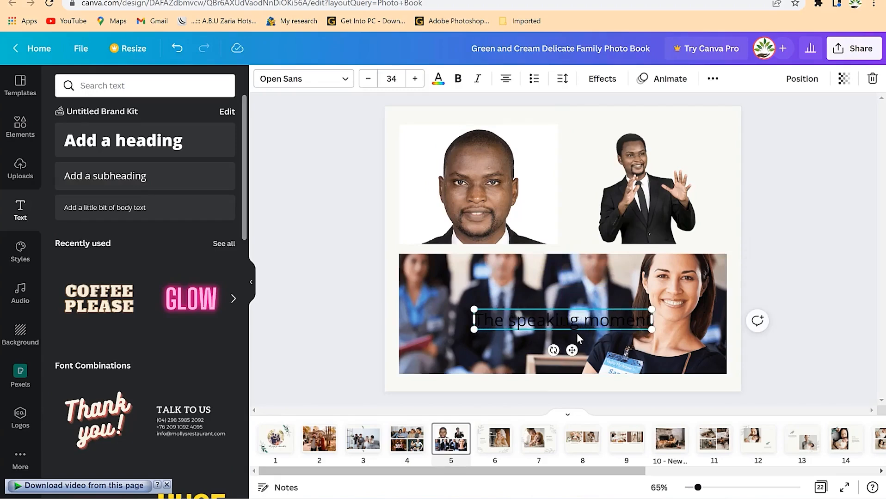
{"action": "key", "text": "ctrl+a"}
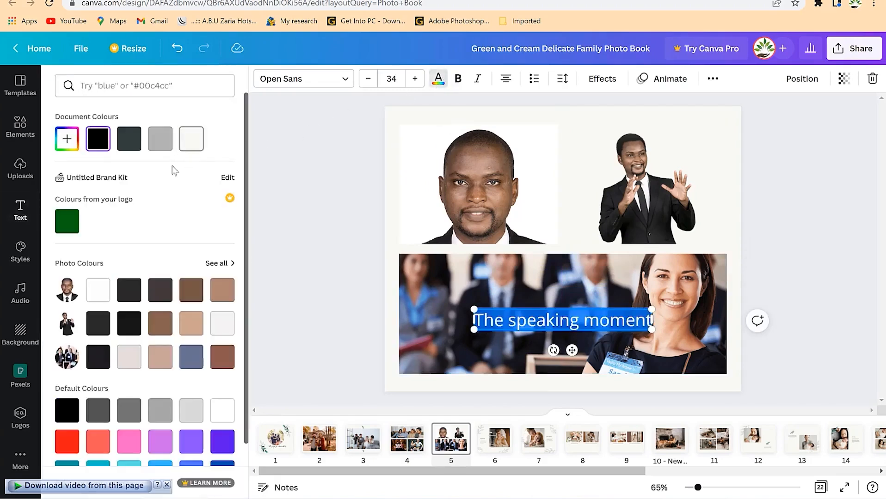
{"action": "left_click", "coordinate": [102, 291]}
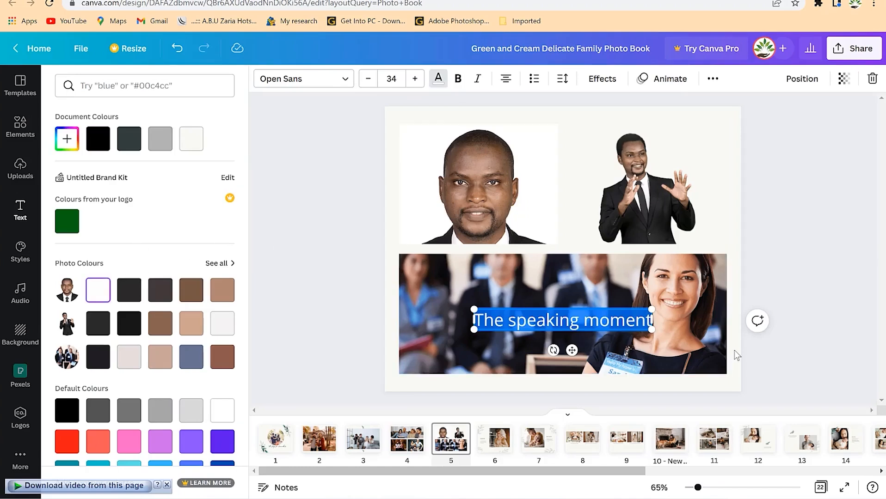
{"action": "left_click", "coordinate": [740, 365]}
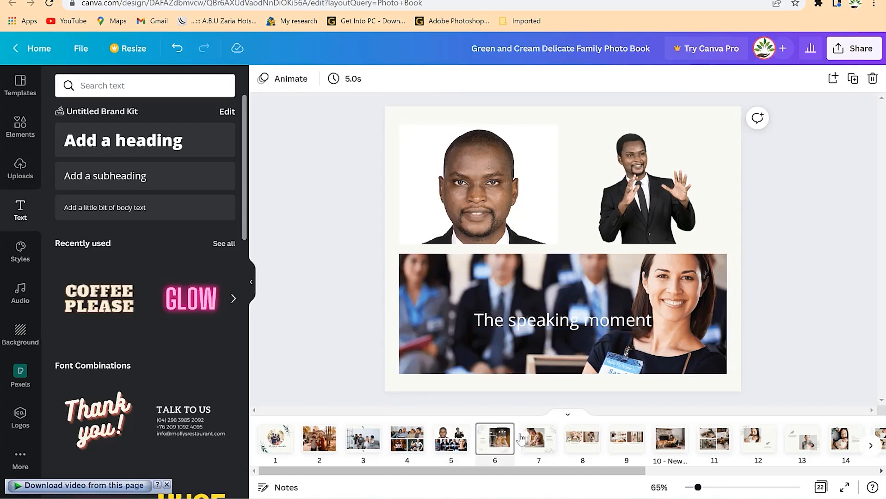
Step: Look through pages 6, 7 and 8 to review their photos, headings and captions
{"action": "left_click", "coordinate": [504, 445]}
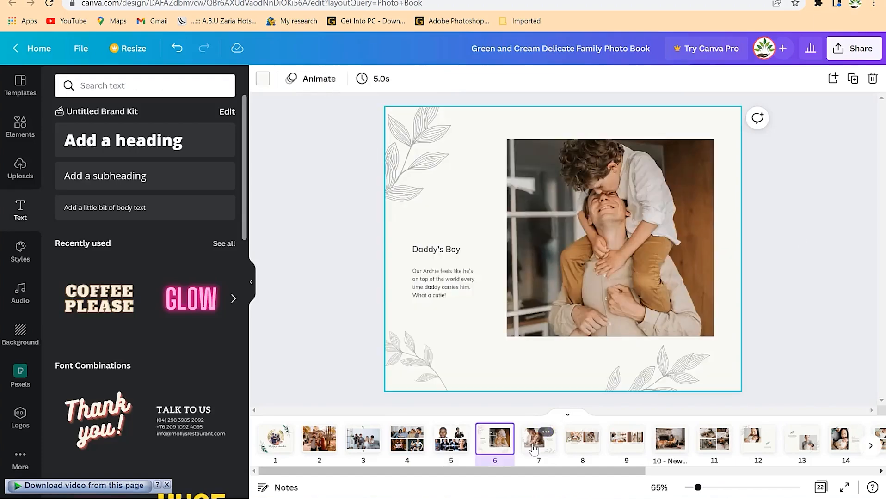
{"action": "left_click", "coordinate": [535, 446]}
{"action": "left_click", "coordinate": [580, 440]}
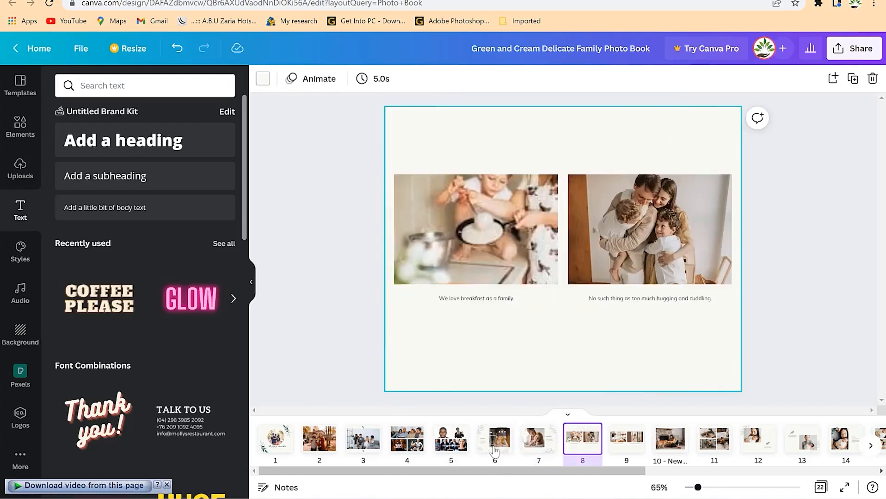
{"action": "left_click", "coordinate": [497, 447]}
{"action": "left_click", "coordinate": [451, 265]}
{"action": "left_click", "coordinate": [453, 233]}
{"action": "left_click", "coordinate": [449, 249]}
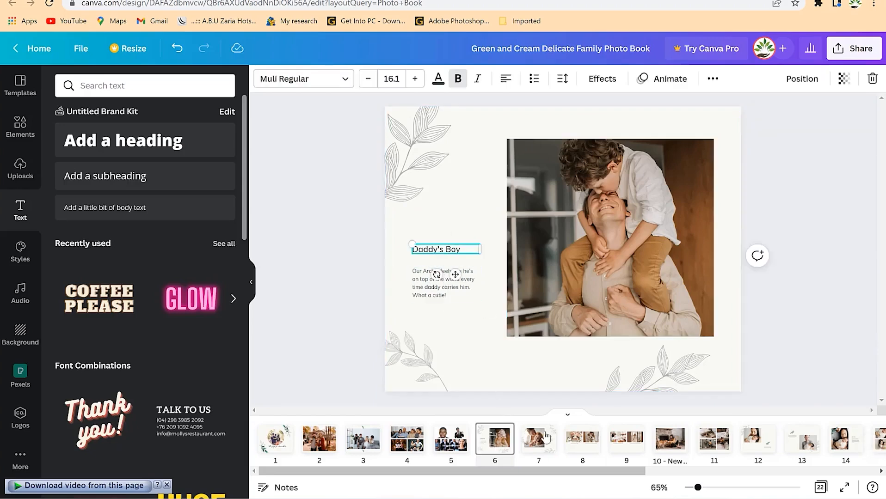
{"action": "left_click", "coordinate": [544, 451]}
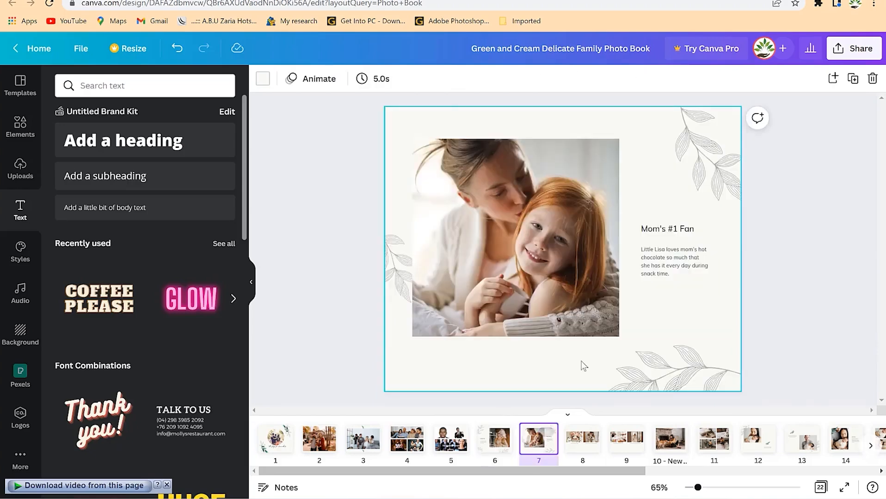
{"action": "left_click", "coordinate": [671, 272]}
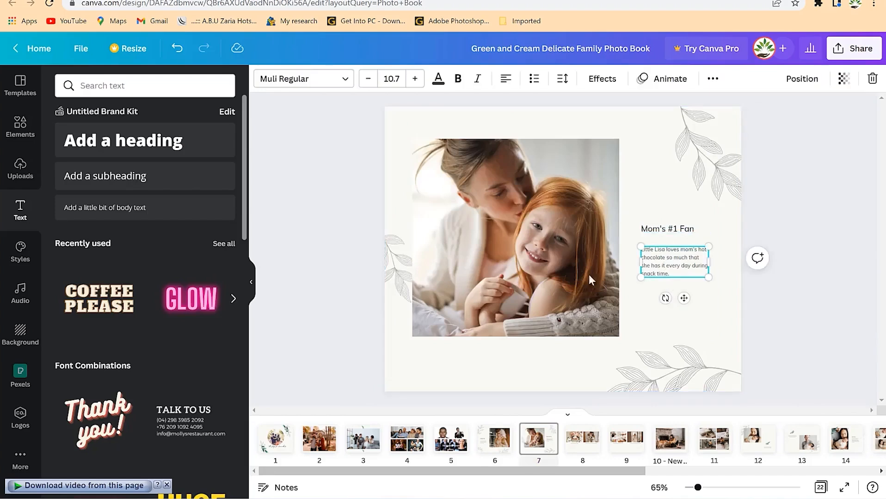
{"action": "left_click", "coordinate": [581, 445]}
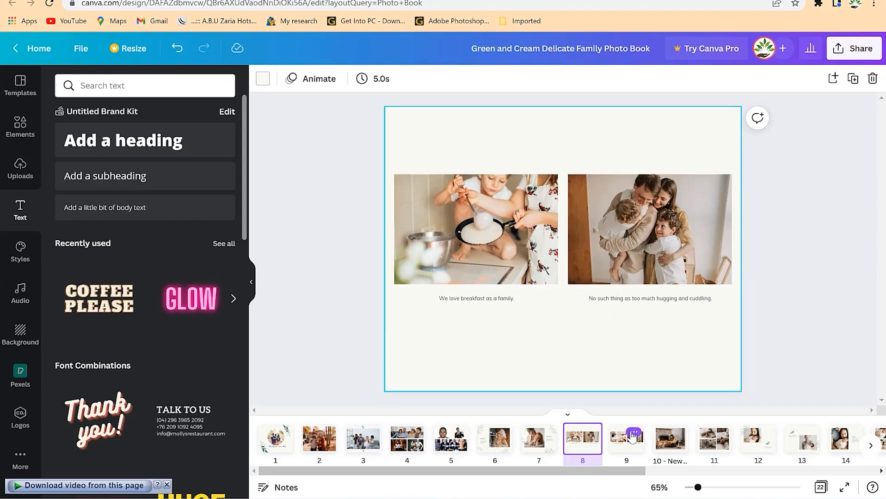
Step: Examine the page options, available transitions and caption text for page 9 without applying a change
{"action": "left_click", "coordinate": [634, 433]}
{"action": "left_click", "coordinate": [750, 272]}
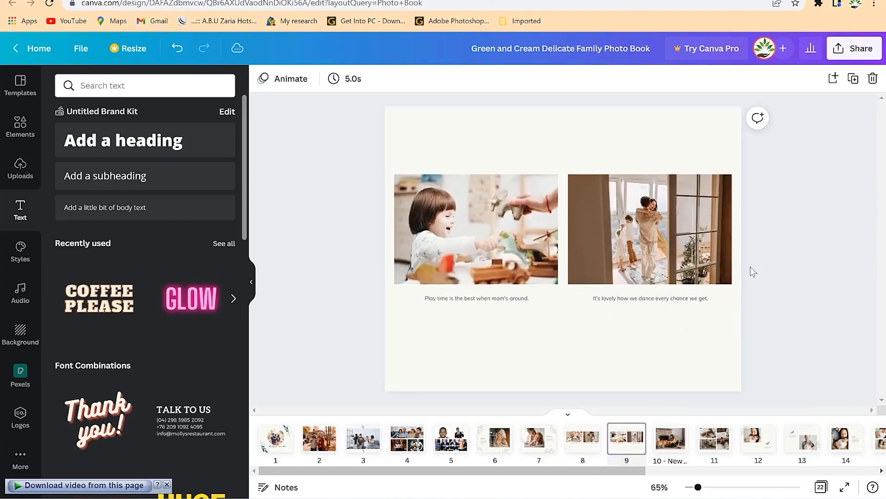
{"action": "left_click", "coordinate": [634, 433]}
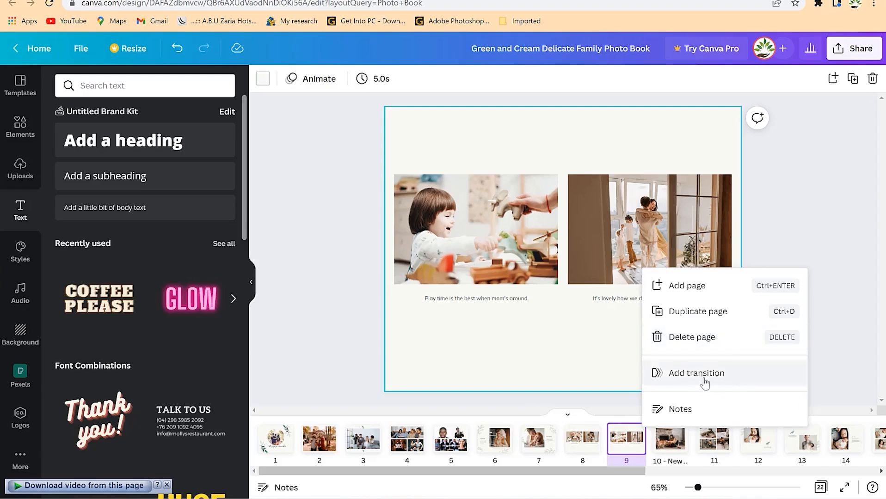
{"action": "left_click", "coordinate": [576, 445]}
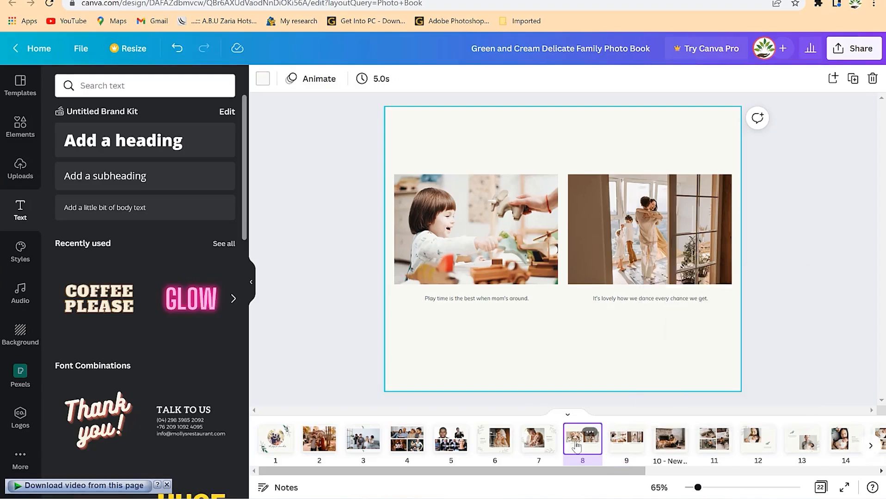
{"action": "left_click", "coordinate": [576, 445]}
{"action": "left_click", "coordinate": [629, 449]}
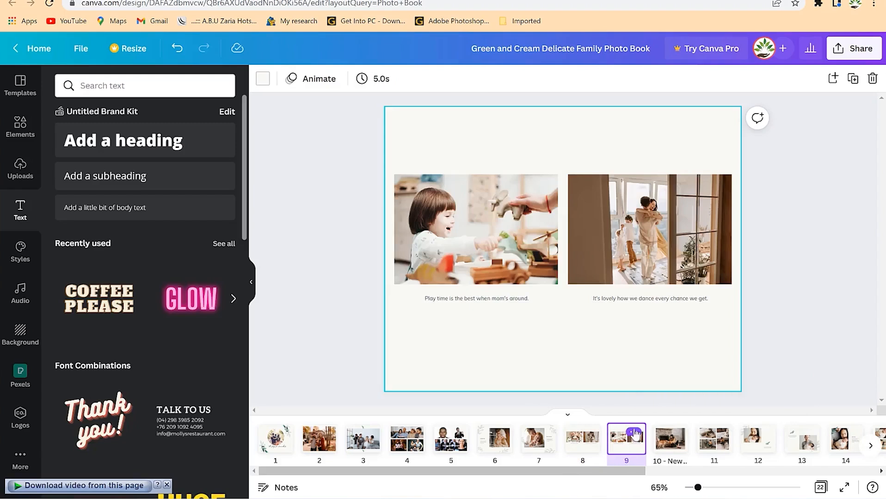
{"action": "right_click", "coordinate": [635, 435]}
{"action": "left_click", "coordinate": [697, 372]}
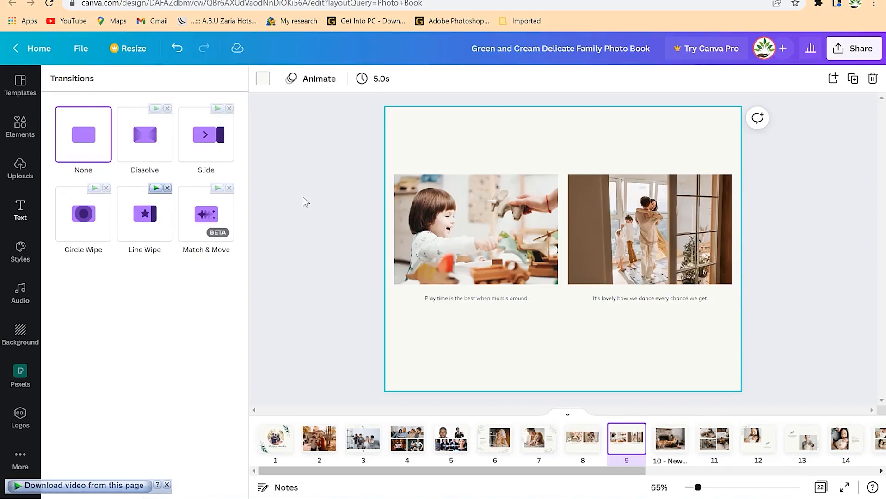
{"action": "left_click", "coordinate": [343, 271]}
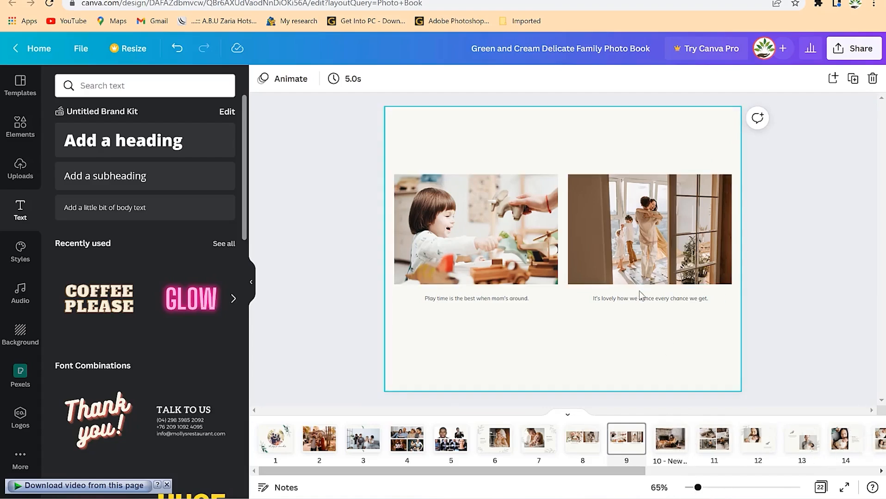
{"action": "left_click", "coordinate": [484, 299]}
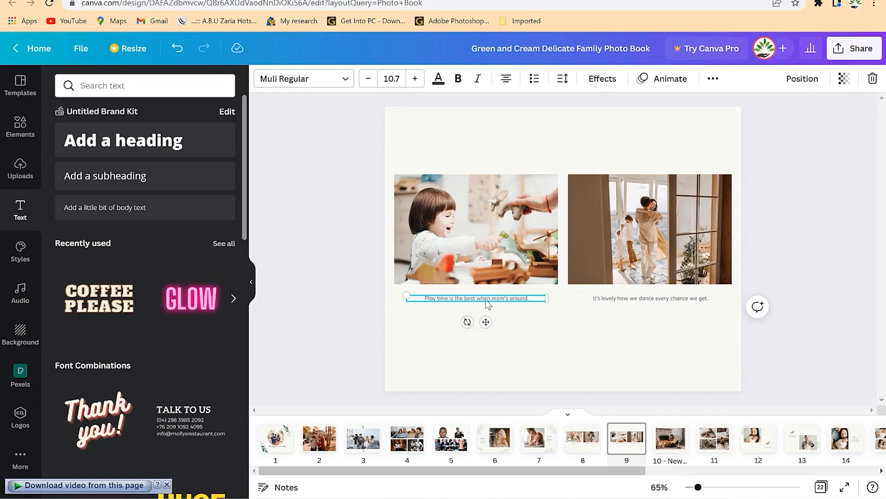
{"action": "left_click", "coordinate": [587, 353]}
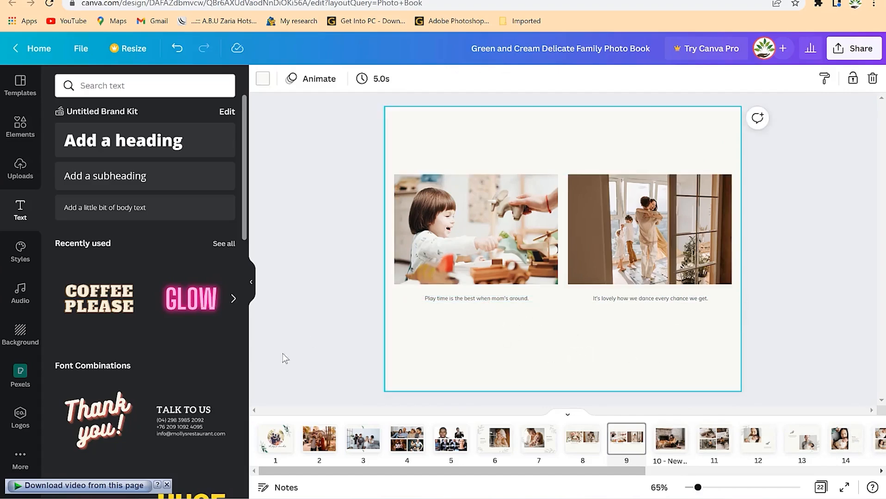
Step: Download all 22 pages of the photo book as a PDF Standard file into the Documents downloads folder
{"action": "left_click", "coordinate": [844, 49]}
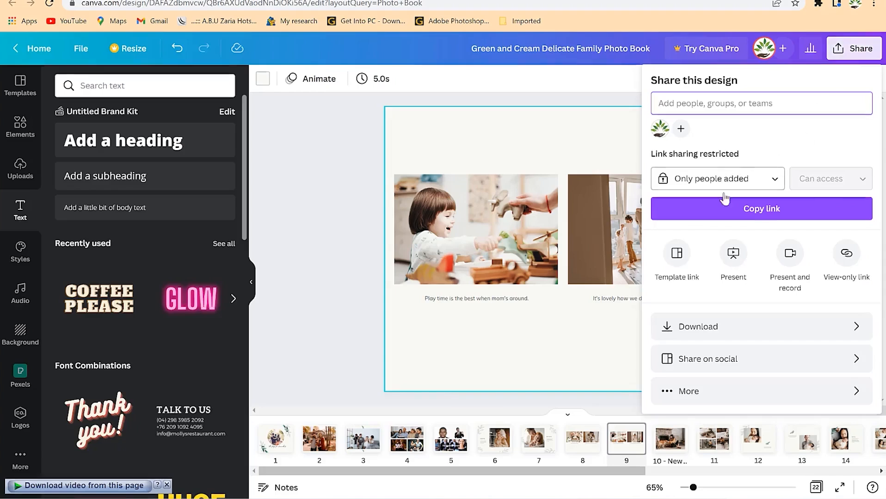
{"action": "left_click", "coordinate": [737, 326]}
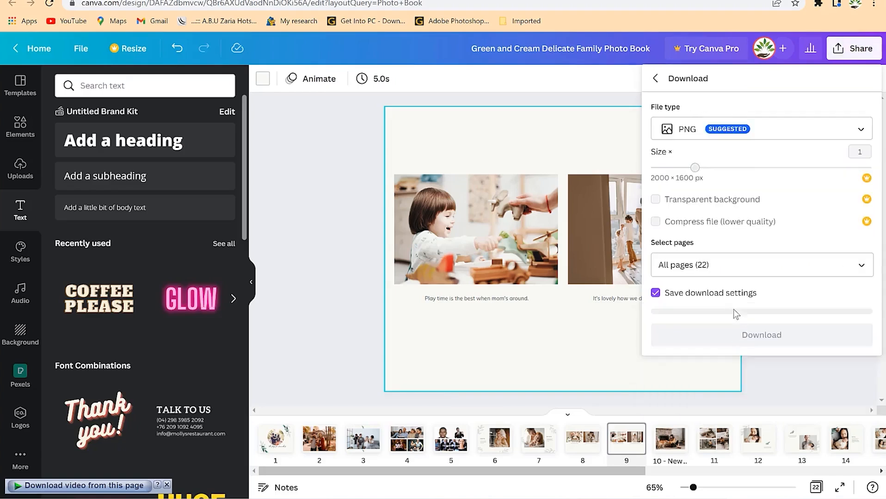
{"action": "left_click", "coordinate": [680, 132]}
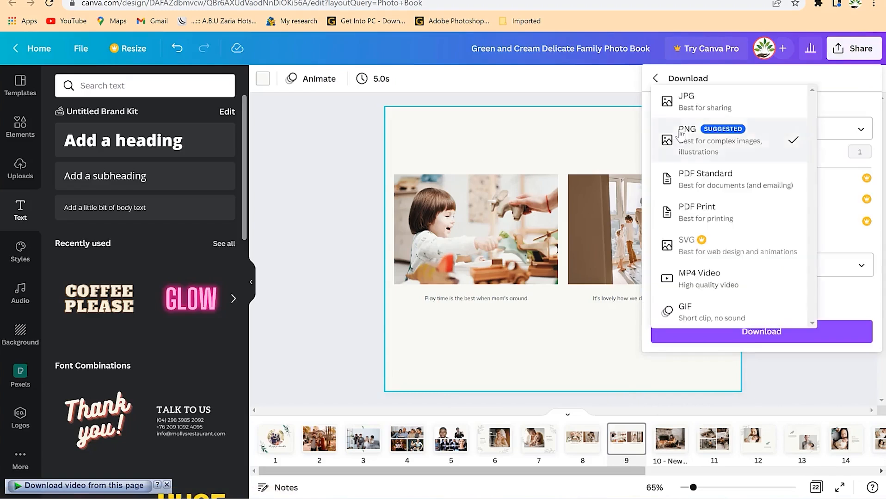
{"action": "left_click", "coordinate": [712, 181]}
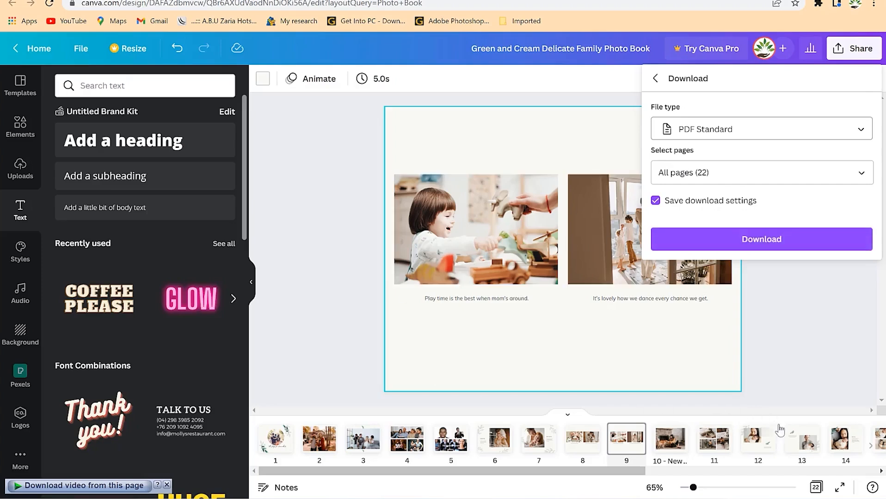
{"action": "left_click", "coordinate": [768, 248]}
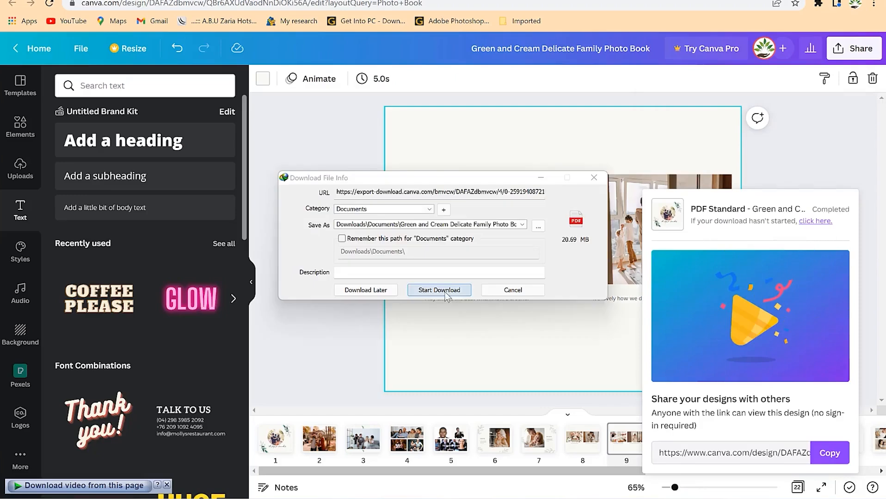
{"action": "left_click", "coordinate": [444, 290]}
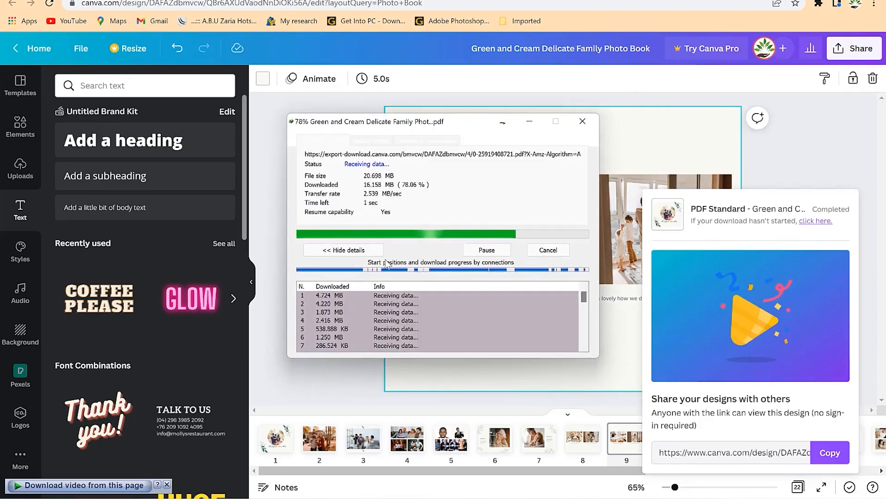
Step: Open the downloaded photo book PDF and look through its first four pages
{"action": "left_click", "coordinate": [344, 277]}
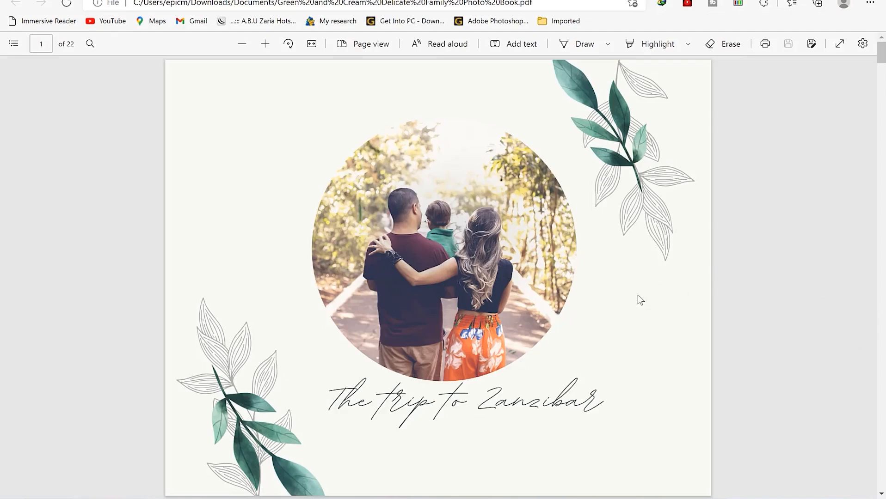
{"action": "scroll", "coordinate": [640, 300], "scroll_direction": "down", "scroll_amount": 9}
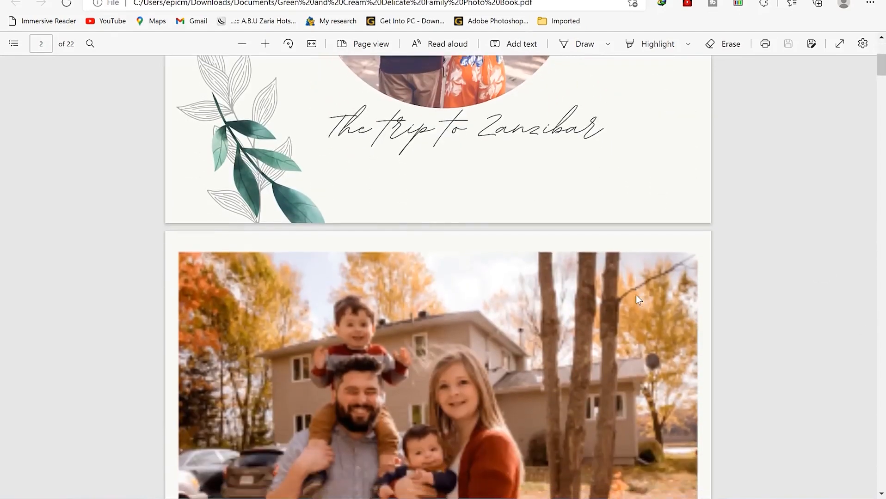
{"action": "scroll", "coordinate": [638, 300], "scroll_direction": "down", "scroll_amount": 7}
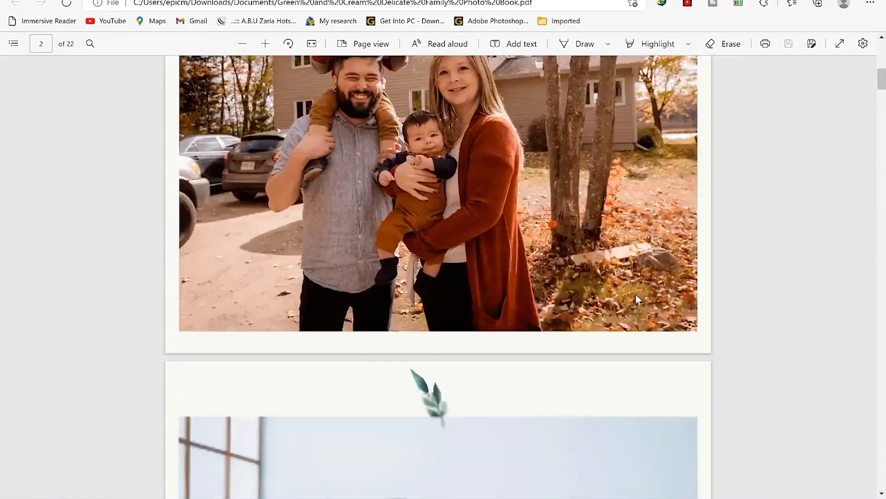
{"action": "scroll", "coordinate": [638, 300], "scroll_direction": "down", "scroll_amount": 4}
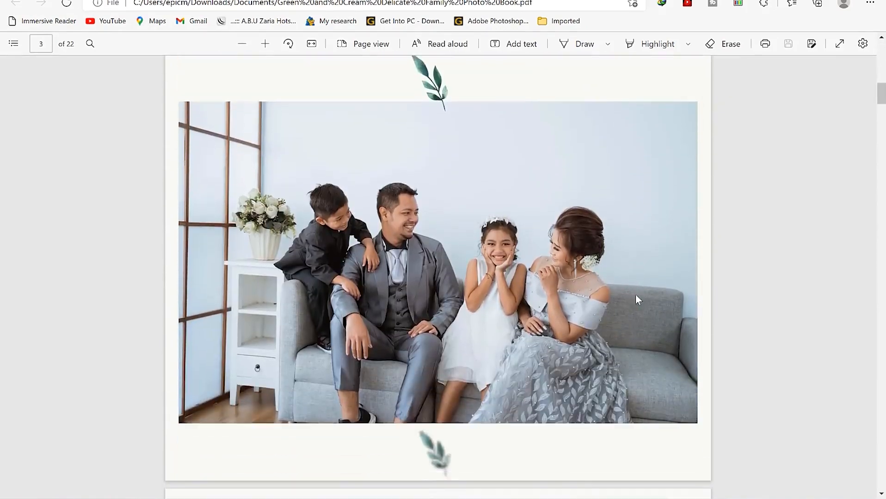
{"action": "scroll", "coordinate": [638, 300], "scroll_direction": "down", "scroll_amount": 8}
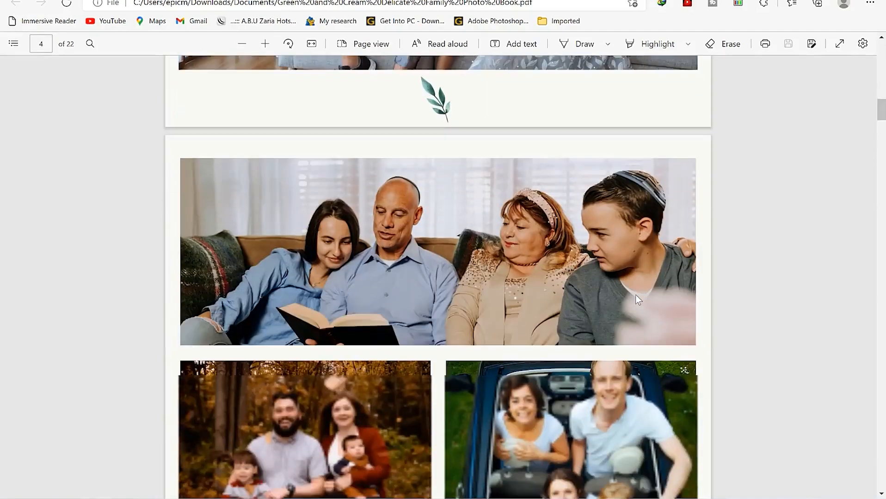